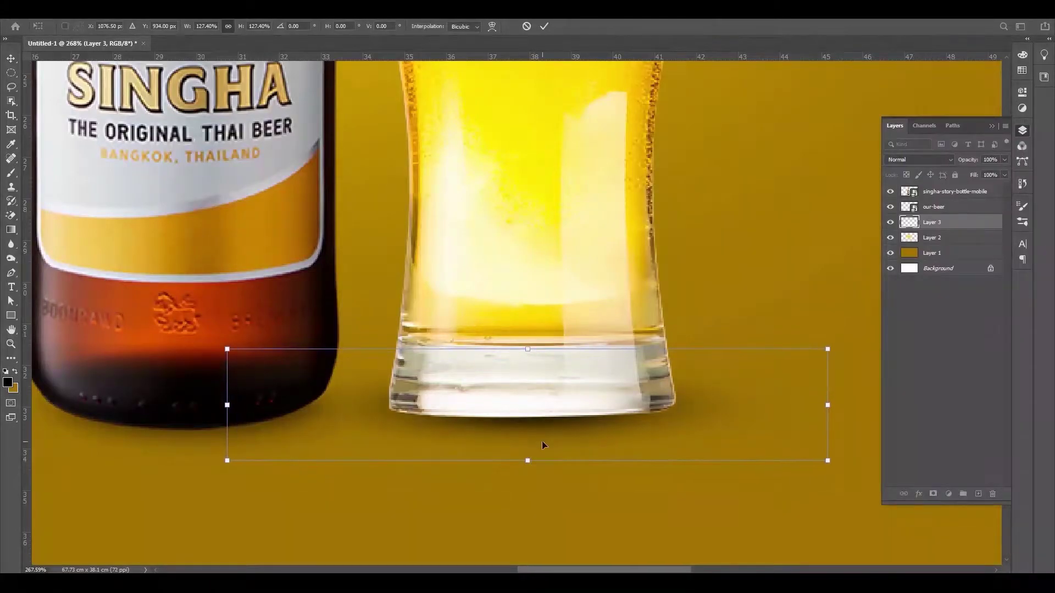
# Nudge the shadow on Layer 3 slightly downward beneath the base of the beer glass
pyautogui.moveTo(555, 402); pyautogui.dragTo(554, 415)
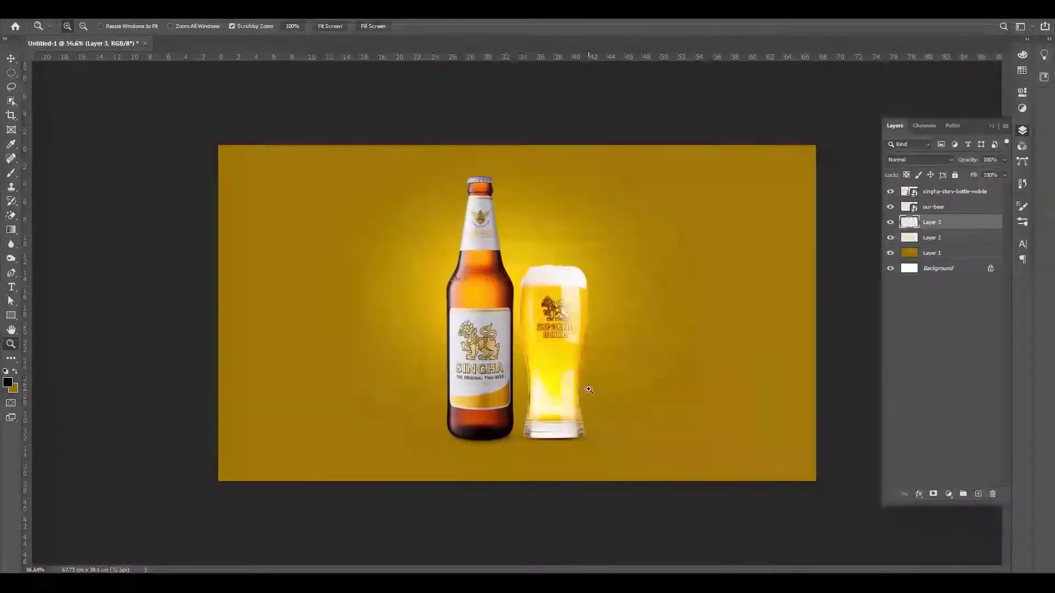
# Paint black on the our-beer layer mask with the Mixer Brush so the background tints the glass's base and body
pyautogui.click(11, 175)
pyautogui.hotkey('shift', 'b')
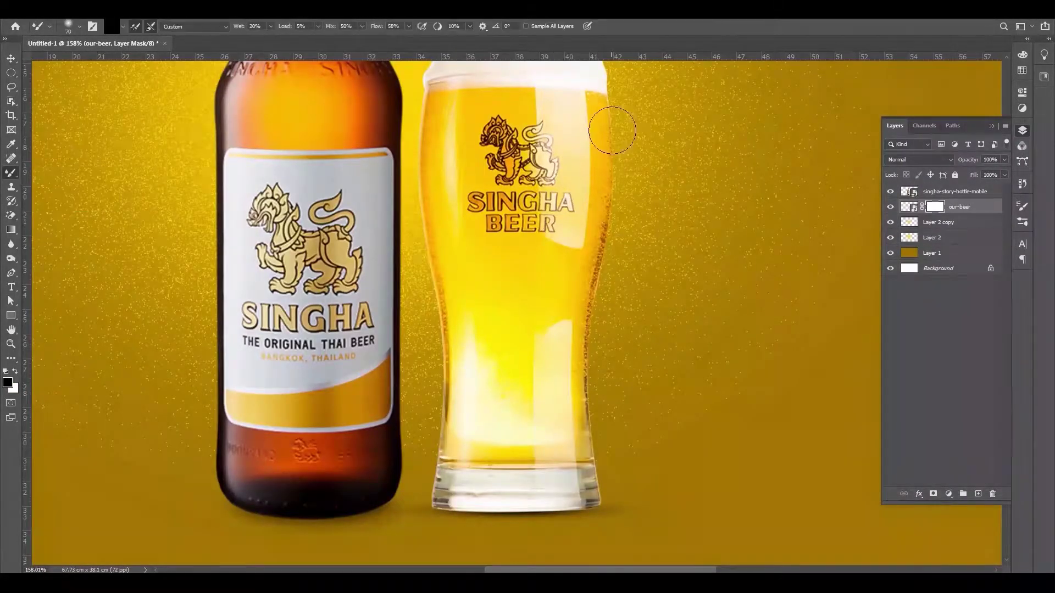
pyautogui.moveTo(592, 478); pyautogui.dragTo(443, 492)
pyautogui.moveTo(473, 387); pyautogui.dragTo(546, 430)
pyautogui.hotkey('ctrl', 'z')
pyautogui.hotkey('ctrl', 'z')
pyautogui.hotkey('ctrl', 'z')
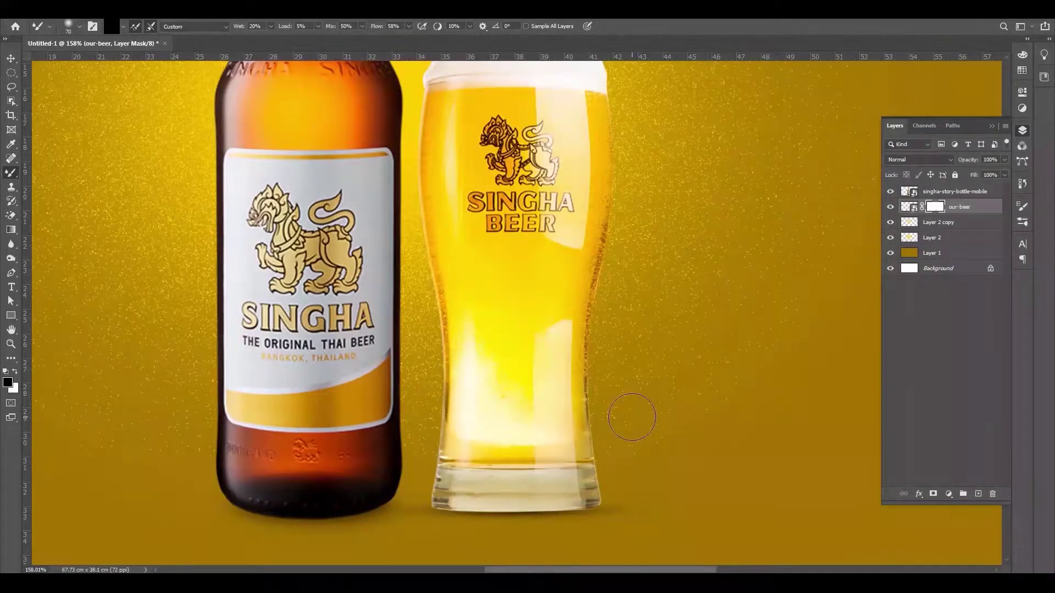
pyautogui.moveTo(564, 203); pyautogui.dragTo(553, 296)
pyautogui.moveTo(546, 176); pyautogui.dragTo(477, 181)
pyautogui.moveTo(559, 383); pyautogui.dragTo(632, 384)
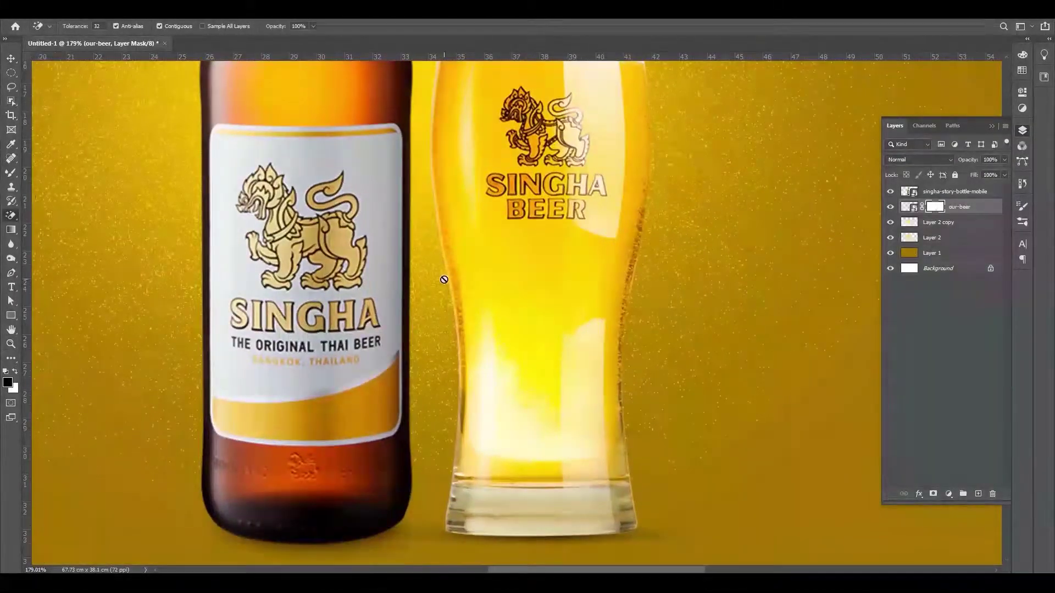
# Blend the left edge of the beer glass into the background by painting along it on the our-beer mask
pyautogui.click(30, 216)
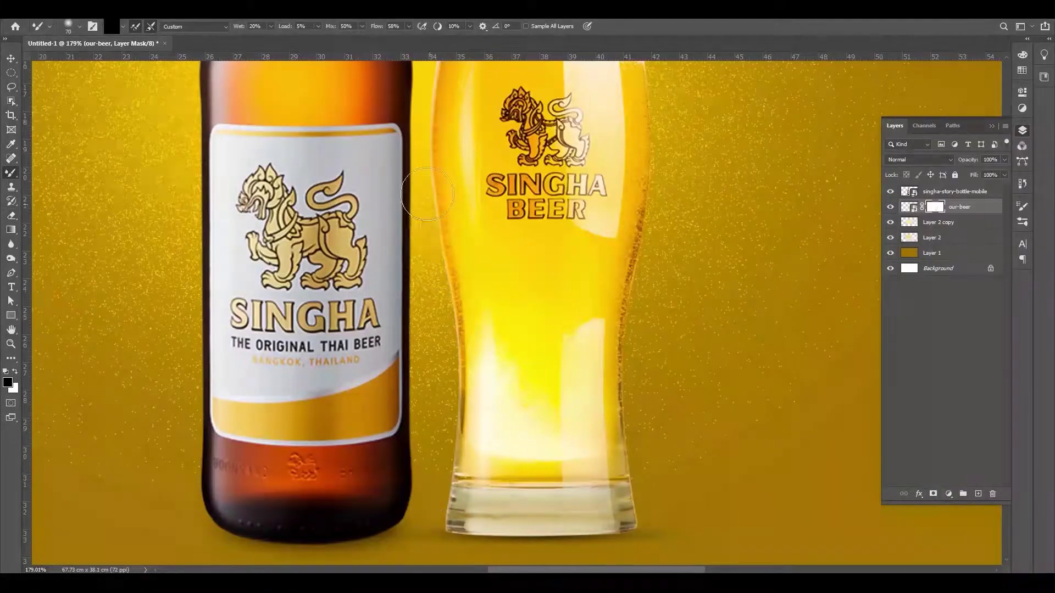
pyautogui.moveTo(449, 336); pyautogui.dragTo(441, 340)
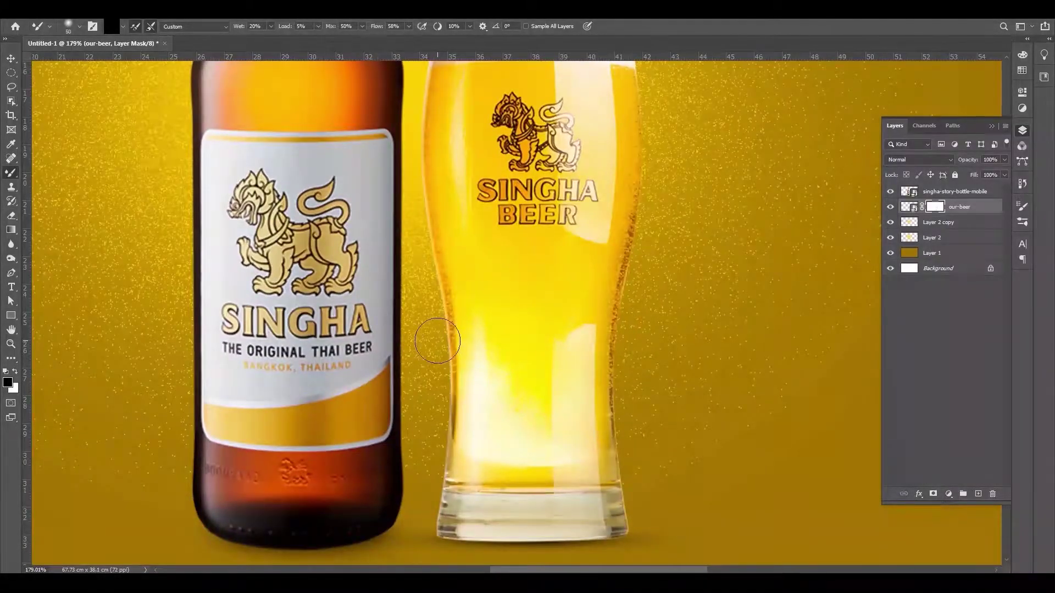
pyautogui.moveTo(428, 67); pyautogui.dragTo(413, 292)
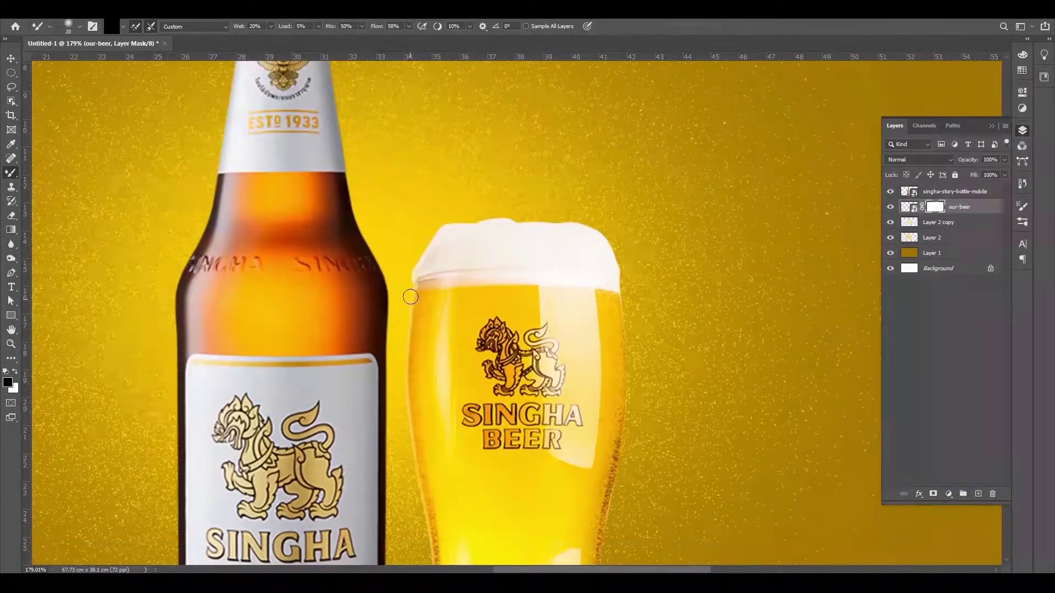
pyautogui.scroll(-7, 626, 314)
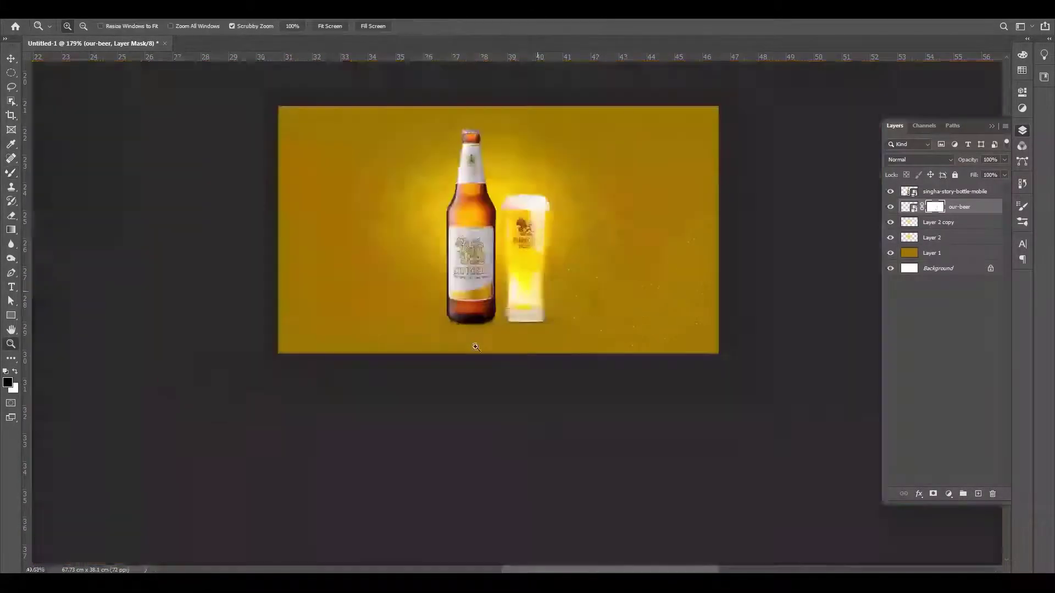
pyautogui.scroll(3, 560, 366)
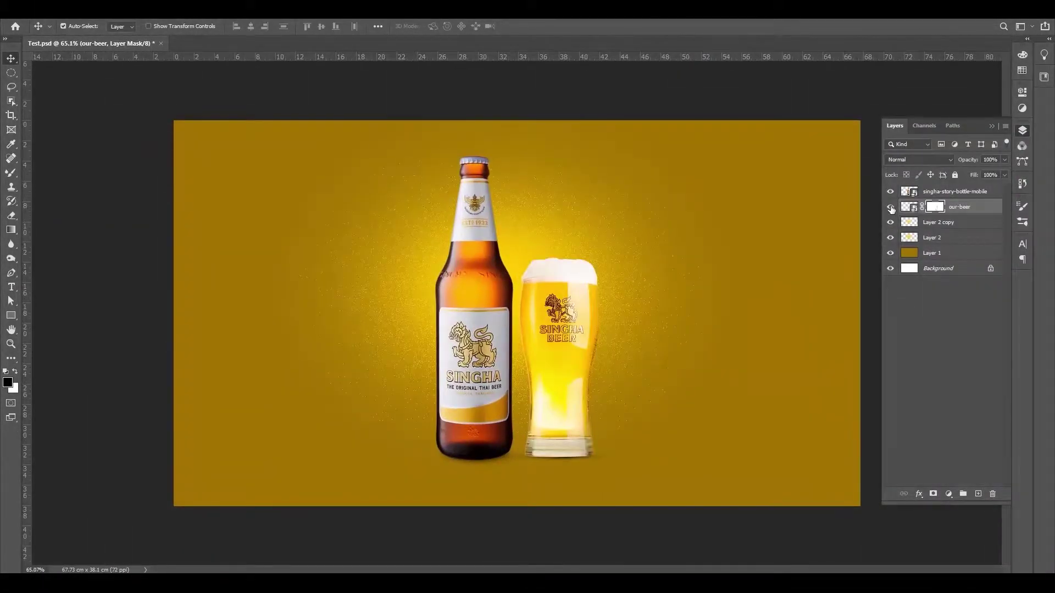
# Duplicate the beer glass, flip the copy vertically and place it directly under the glass as a reflection
pyautogui.press('z')
pyautogui.moveTo(548, 294); pyautogui.dragTo(556, 293)
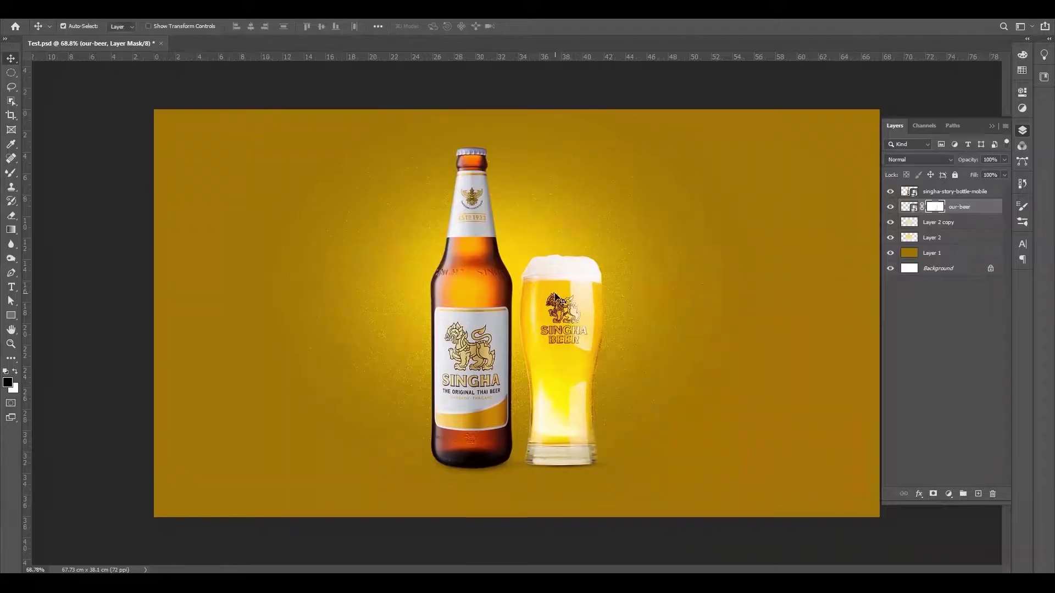
pyautogui.moveTo(561, 255); pyautogui.dragTo(564, 474)
pyautogui.press('Escape')
pyautogui.hotkey('ctrl', 't')
pyautogui.rightClick(577, 305)
pyautogui.click(602, 502)
pyautogui.moveTo(570, 376); pyautogui.dragTo(592, 480)
pyautogui.press('Return')
pyautogui.moveTo(592, 480); pyautogui.dragTo(595, 354)
# Duplicate the bottle, flip the copy vertically below its base and set the copy's opacity to 20%
pyautogui.click(446, 231)
pyautogui.hotkey('ctrl', 'j')
pyautogui.hotkey('ctrl', 't')
pyautogui.rightClick(451, 152)
pyautogui.click(479, 332)
pyautogui.moveTo(444, 96); pyautogui.dragTo(446, 548)
pyautogui.moveTo(446, 383); pyautogui.dragTo(446, 391)
pyautogui.press('Return')
pyautogui.press('2')
pyautogui.press('z')
pyautogui.moveTo(468, 321); pyautogui.dragTo(428, 318)
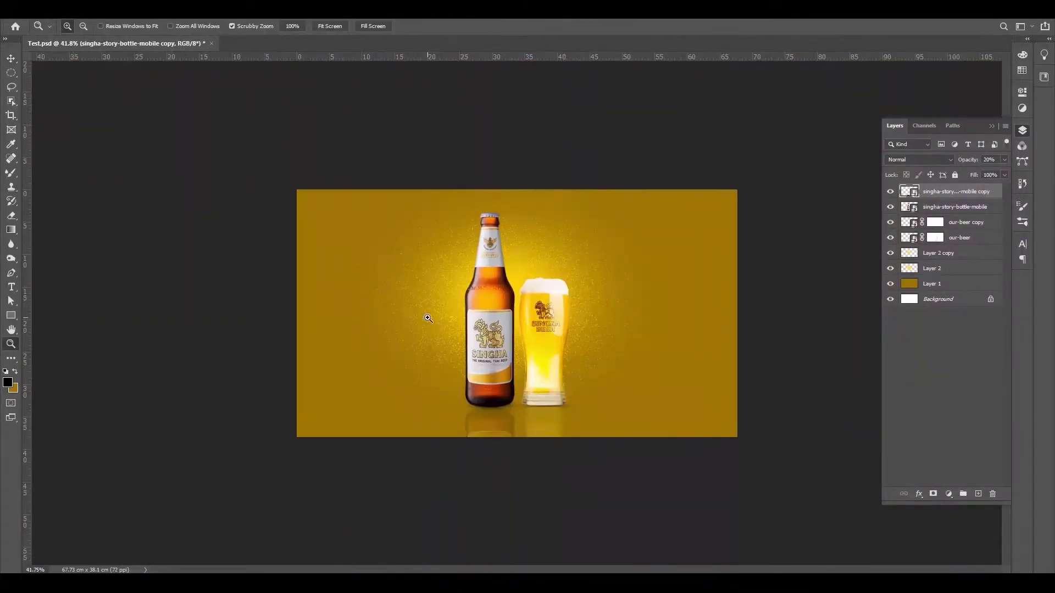
# Reshape the upper corners of the flipped bottle copy so the reflection fits the bottle's base
pyautogui.scroll(5, 501, 427)
pyautogui.hotkey('ctrl', 't')
pyautogui.rightClick(528, 314)
pyautogui.click(582, 384)
pyautogui.moveTo(611, 188); pyautogui.dragTo(610, 186)
pyautogui.moveTo(372, 203)
pyautogui.mouseDown()
pyautogui.moveTo(369, 180)
pyautogui.moveTo(377, 192)
pyautogui.mouseUp()
pyautogui.moveTo(610, 185); pyautogui.dragTo(606, 183)
pyautogui.press('Return')
# Fade the glass's reflection by erasing on the our-beer copy layer mask with the Eraser at 20% opacity
pyautogui.press('z')
pyautogui.moveTo(516, 291); pyautogui.dragTo(544, 213)
pyautogui.press('v')
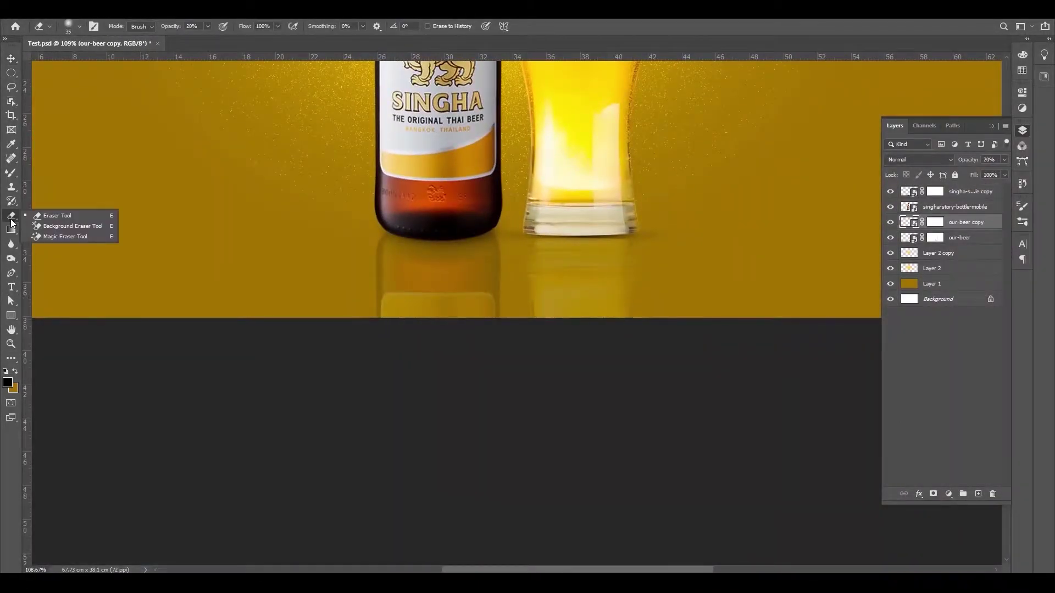
pyautogui.press('x')
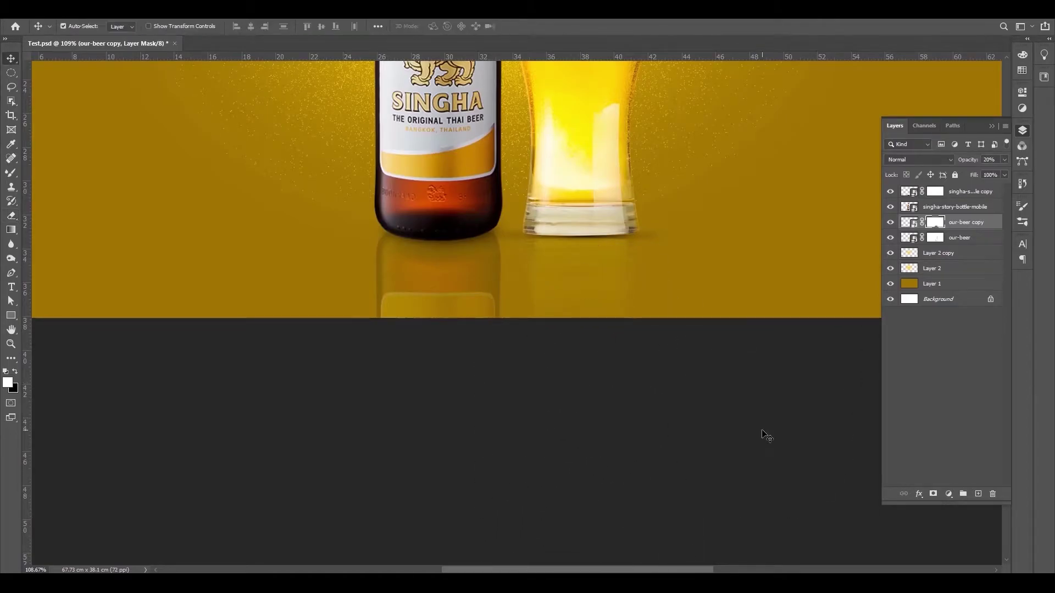
# Fade the lower part of the bottle's reflection by erasing on the mask of the bottle copy layer
pyautogui.click(930, 194)
pyautogui.press('e')
pyautogui.moveTo(397, 316)
pyautogui.mouseDown()
pyautogui.moveTo(437, 381)
pyautogui.moveTo(407, 369)
pyautogui.moveTo(454, 370)
pyautogui.mouseUp()
pyautogui.press('z')
pyautogui.moveTo(585, 330)
pyautogui.mouseDown()
pyautogui.moveTo(537, 318)
pyautogui.moveTo(563, 341)
pyautogui.moveTo(571, 378)
pyautogui.mouseUp()
pyautogui.press('v')
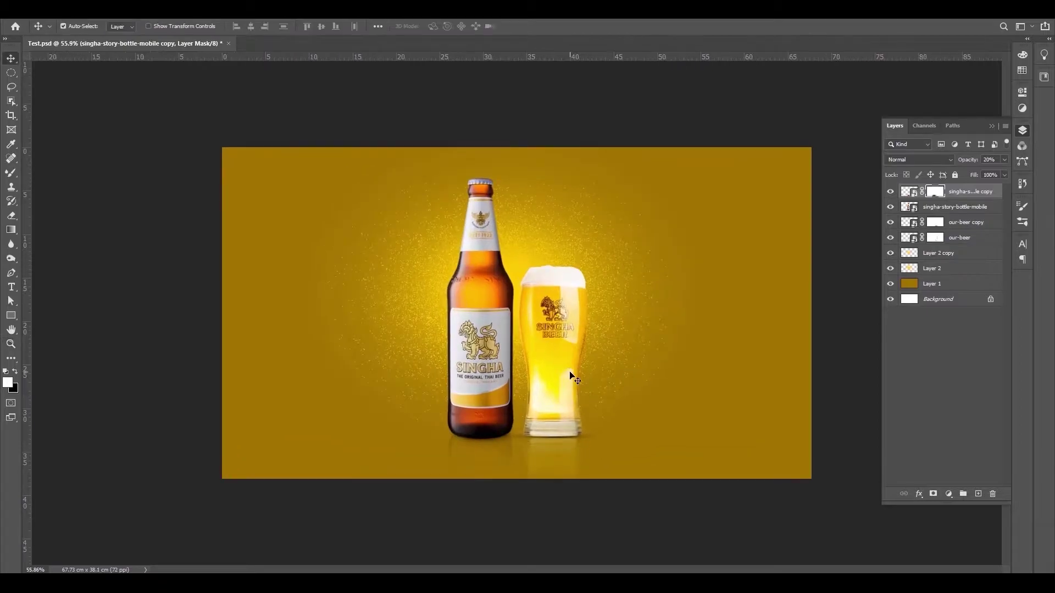
# Convert the bottle and its reflection into one smart object and the glass and its reflection into another
pyautogui.click(958, 207)
pyautogui.click(483, 443)
pyautogui.keyDown('shift'); pyautogui.click(487, 307); pyautogui.keyUp('shift')
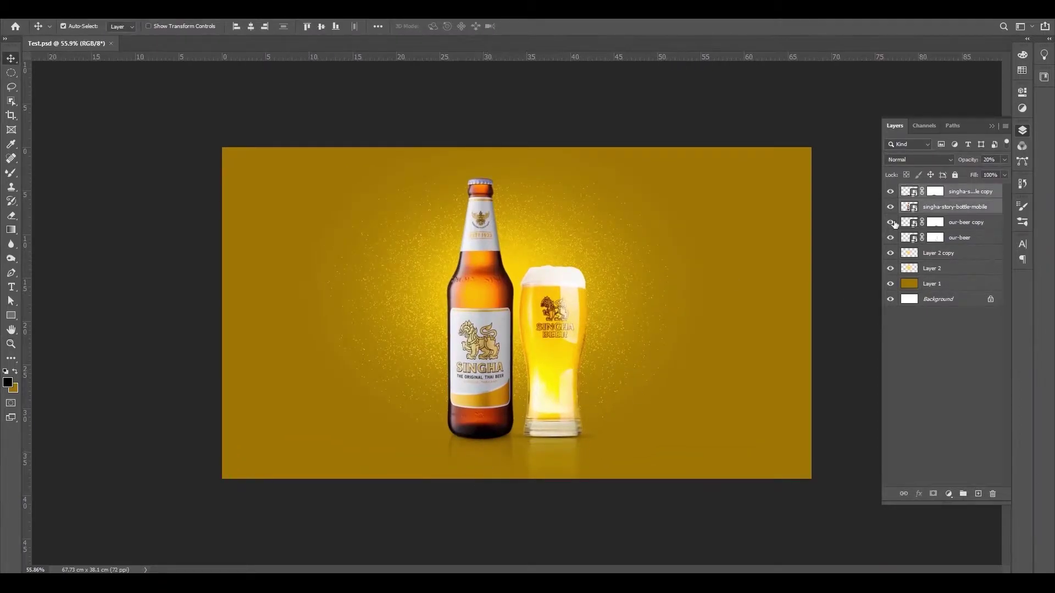
pyautogui.rightClick(928, 207)
pyautogui.click(876, 215)
pyautogui.keyDown('shift'); pyautogui.click(962, 208); pyautogui.keyUp('shift')
pyautogui.rightClick(962, 208)
pyautogui.click(914, 213)
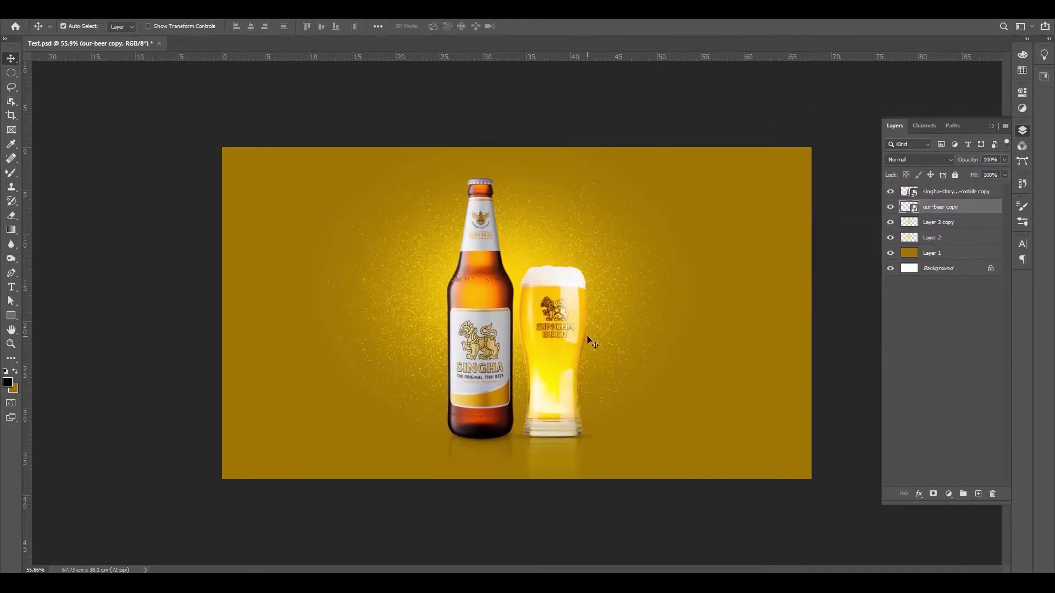
pyautogui.moveTo(549, 338); pyautogui.dragTo(564, 339)
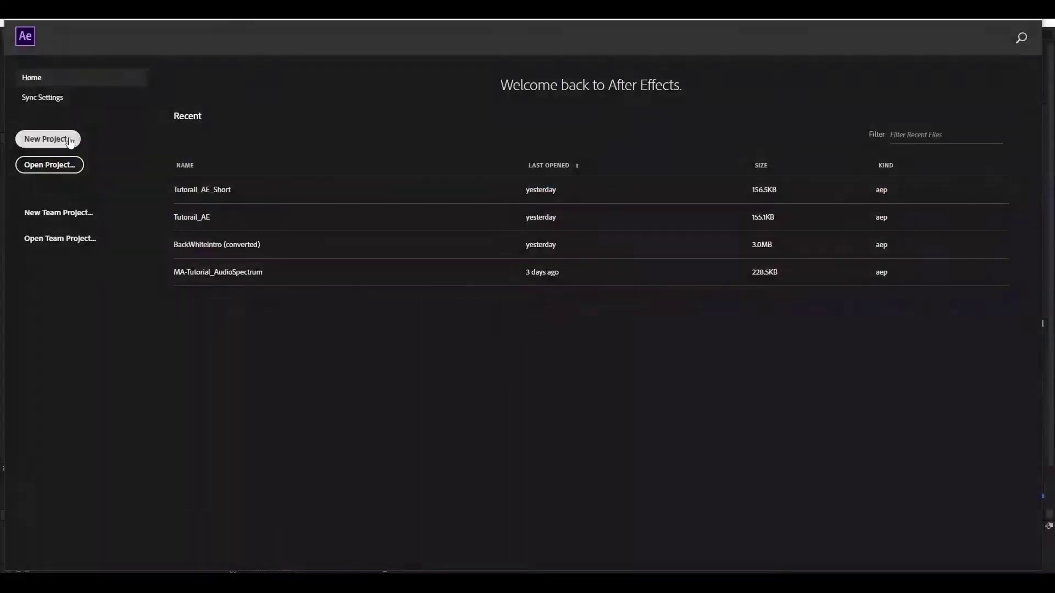
# Switch to After Effects, start a new project and create a 1920 x 1080 composition at 60 fps lasting 10 seconds
pyautogui.click(71, 141)
pyautogui.hotkey('ctrl', 'n')
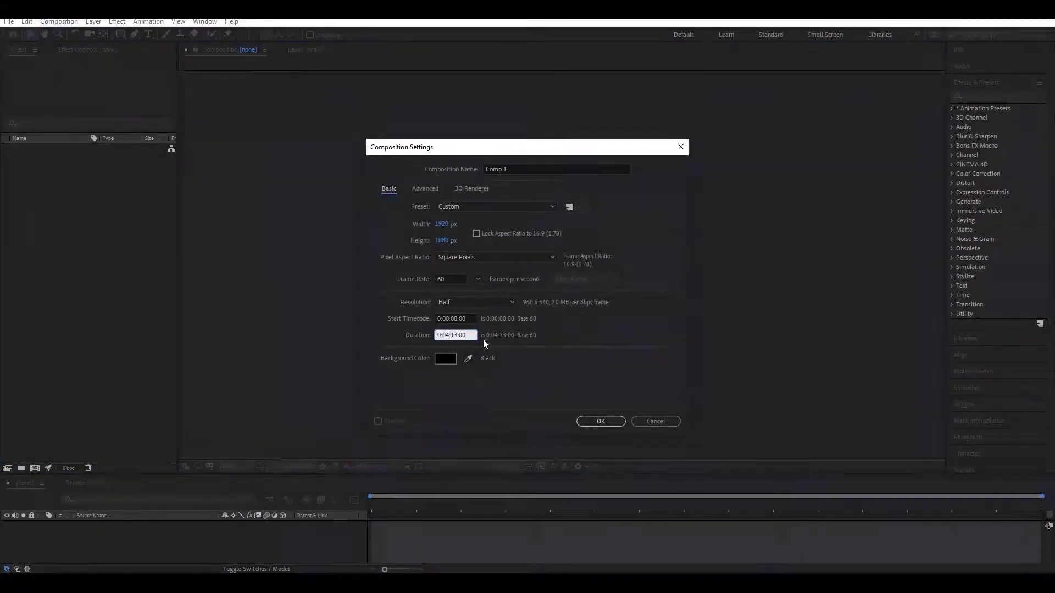
pyautogui.press('Return')
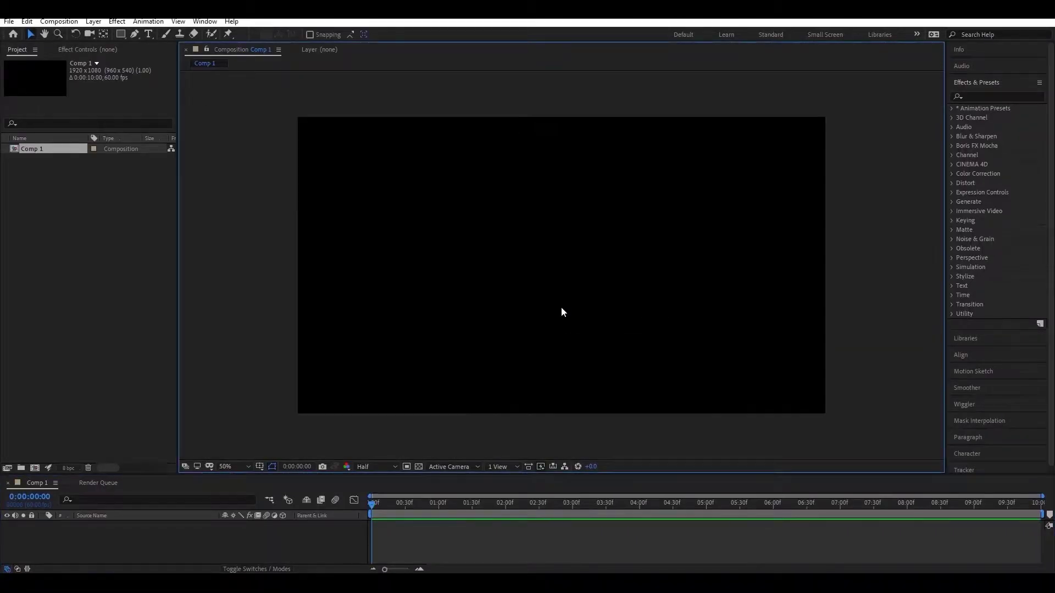
# Show the title/action safe guides and import the Test.jpg background from the Sigha folder into the composition
pyautogui.click(272, 467)
pyautogui.click(296, 479)
pyautogui.hotkey('alt', 'Tab')
pyautogui.moveTo(501, 283); pyautogui.dragTo(556, 280)
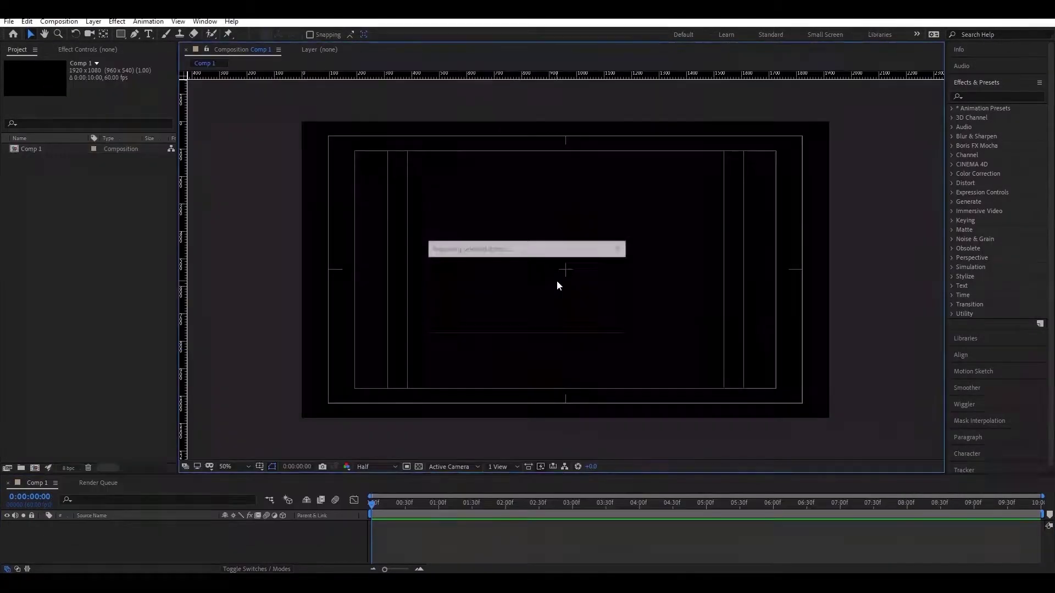
pyautogui.click(868, 283)
# Import the our-beer copy and singha-story-bottle-mobile copy images from the Sigha folder into the composition
pyautogui.hotkey('alt', 'Tab')
pyautogui.click(619, 192)
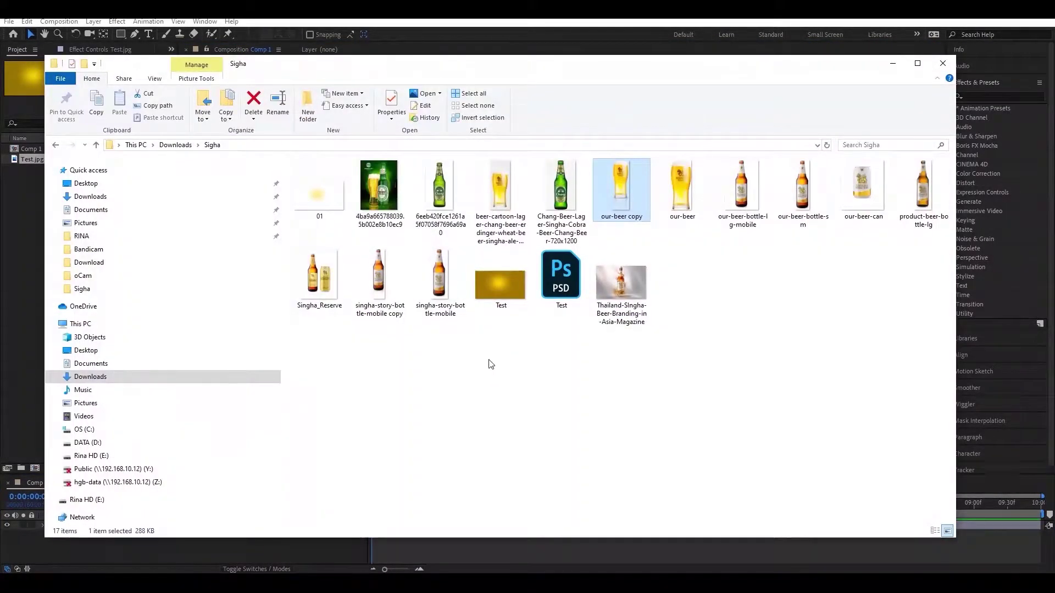
pyautogui.moveTo(493, 575); pyautogui.dragTo(558, 301)
pyautogui.click(808, 295)
# Arrange the bottle and the glass side by side around the composition's centre, standing on the same ground line
pyautogui.moveTo(572, 231); pyautogui.dragTo(506, 232)
pyautogui.moveTo(572, 212); pyautogui.dragTo(572, 241)
pyautogui.moveTo(504, 220); pyautogui.dragTo(503, 252)
pyautogui.moveTo(561, 280); pyautogui.dragTo(595, 275)
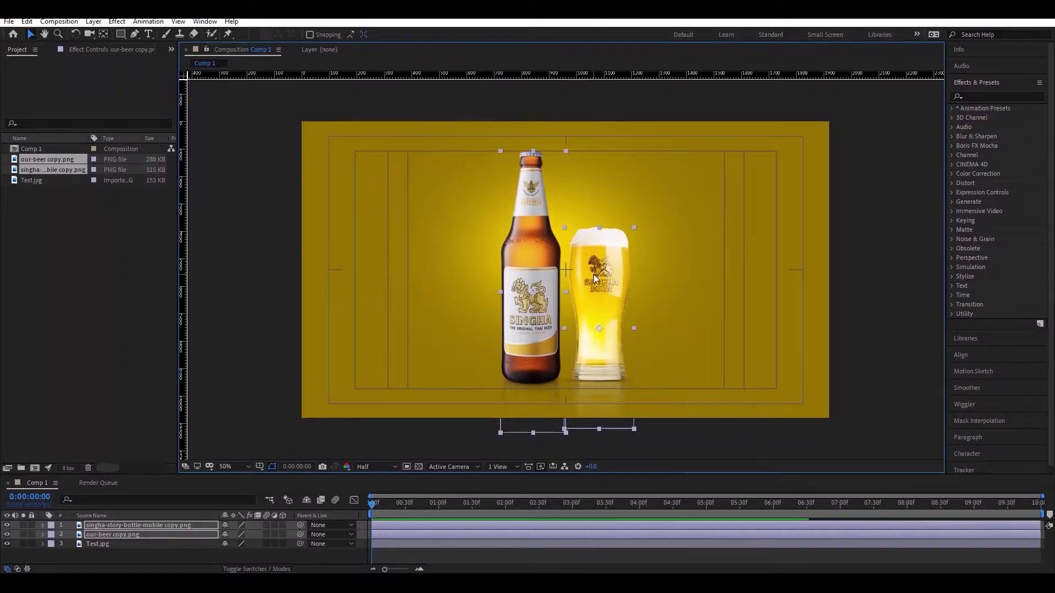
pyautogui.click(863, 278)
pyautogui.moveTo(863, 278); pyautogui.dragTo(853, 285)
# Save the project under the file name Test
pyautogui.hotkey('ctrl', 's')
pyautogui.click(229, 226)
pyautogui.click(334, 386)
pyautogui.write('Test')
pyautogui.press('Return')
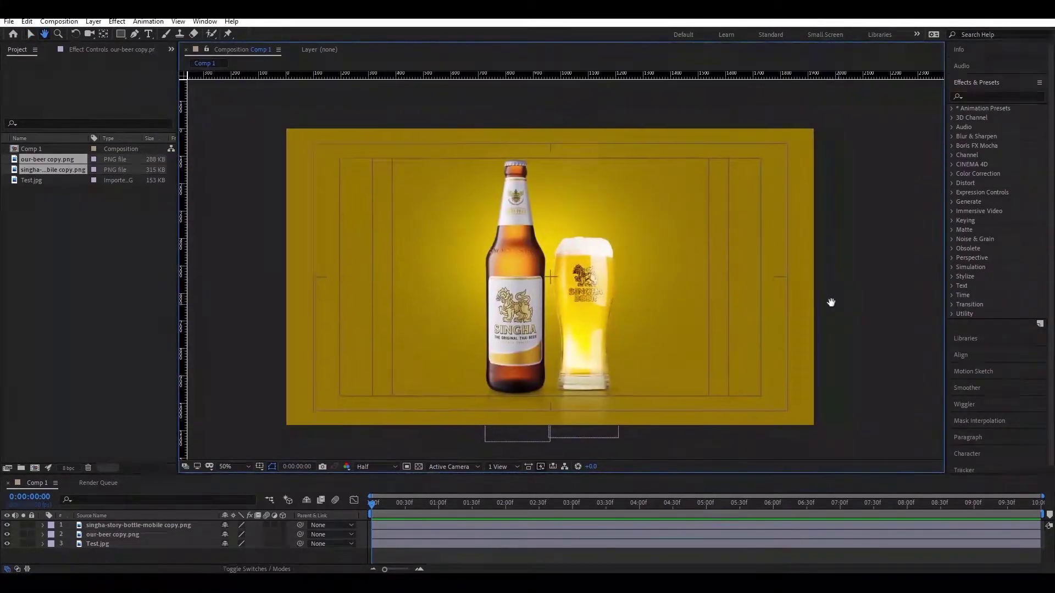
# Try the 01.png sparkle image enlarged behind the bottle and glass, and delete its layer
pyautogui.hotkey('alt', 'Tab')
pyautogui.rightClick(522, 390)
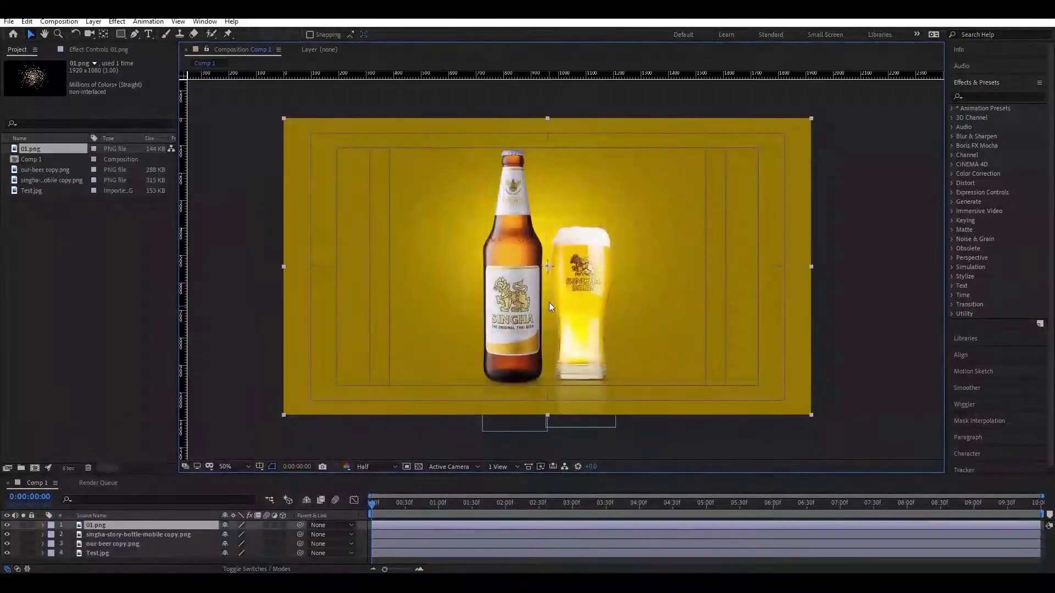
pyautogui.hotkey('ctrl', '[')
pyautogui.hotkey('ctrl', '[')
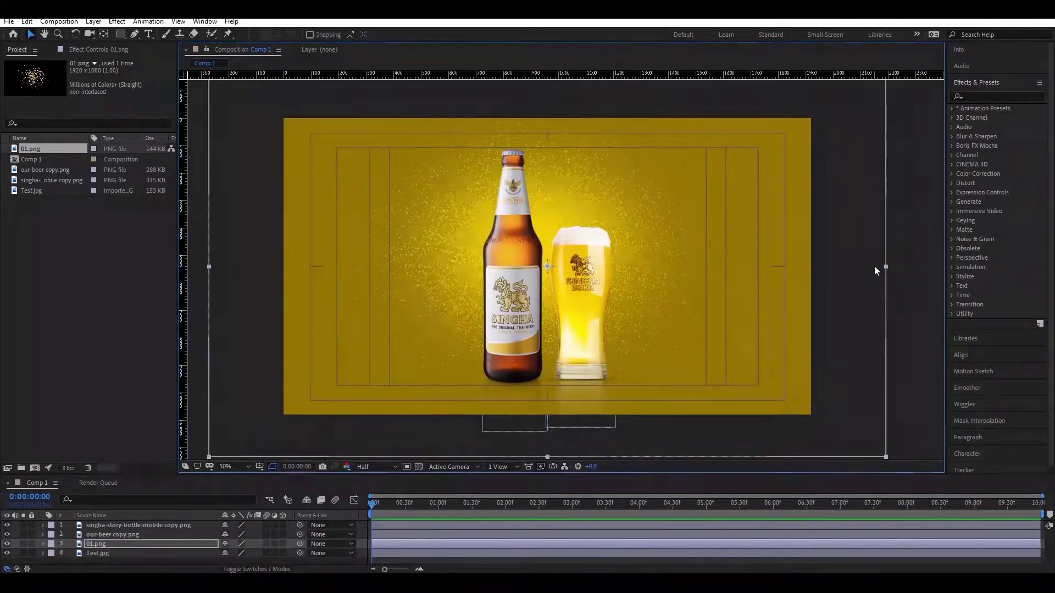
pyautogui.press('Delete')
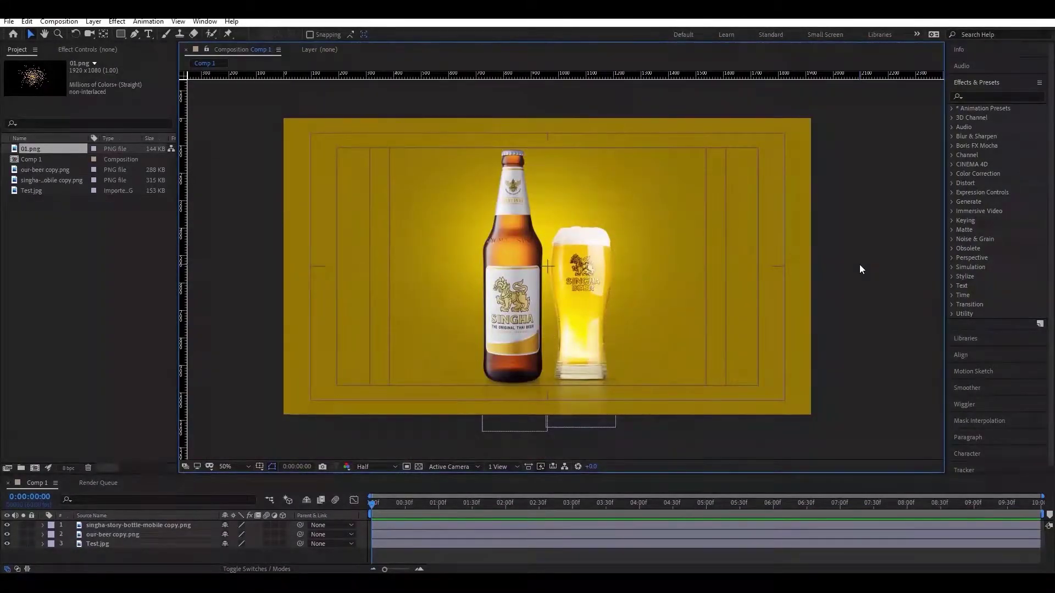
# Keyframe the glass's Position so it starts at the frame's right edge and reaches the bottle after about 29 frames
pyautogui.click(610, 272)
pyautogui.click(849, 262)
pyautogui.click(557, 281)
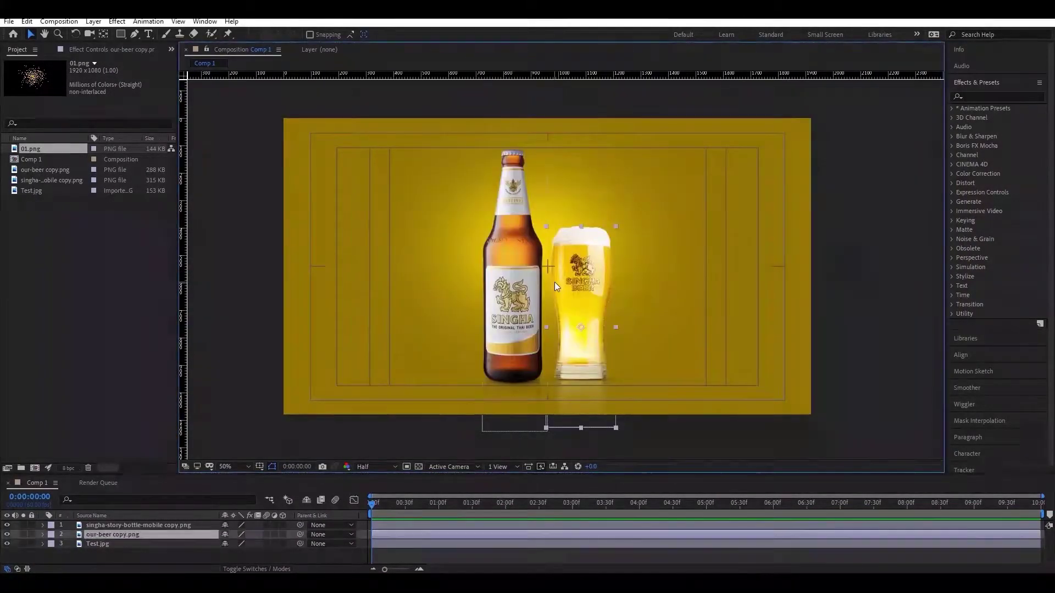
pyautogui.press('p')
pyautogui.click(71, 543)
pyautogui.moveTo(372, 545); pyautogui.dragTo(404, 548)
pyautogui.moveTo(583, 291); pyautogui.dragTo(800, 294)
# Add an overshoot to the glass's slide with a Position keyframe partly behind the bottle, and preview the motion
pyautogui.moveTo(371, 505); pyautogui.dragTo(402, 505)
pyautogui.moveTo(404, 545); pyautogui.dragTo(393, 548)
pyautogui.moveTo(564, 350); pyautogui.dragTo(550, 349)
pyautogui.moveTo(369, 505); pyautogui.dragTo(403, 513)
pyautogui.moveTo(393, 545); pyautogui.dragTo(387, 545)
pyautogui.press('space')
pyautogui.moveTo(402, 504); pyautogui.dragTo(347, 516)
pyautogui.press('space')
# Shift the glass's last two Position keyframes about 10 frames later and preview the slide
pyautogui.click(379, 505)
pyautogui.moveTo(401, 544); pyautogui.dragTo(412, 544)
pyautogui.moveTo(386, 544); pyautogui.dragTo(398, 545)
pyautogui.moveTo(379, 505); pyautogui.dragTo(408, 510)
pyautogui.press('space')
pyautogui.press('space')
pyautogui.press('space')
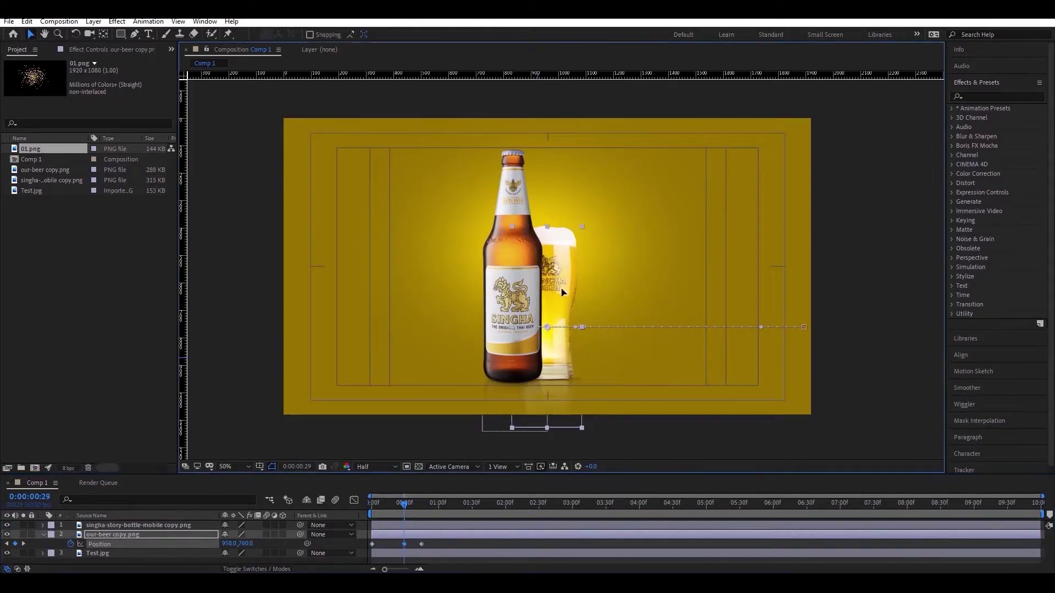
# Place the glass beside the bottle at frame 29 and delete the Position keyframe after it
pyautogui.moveTo(583, 298); pyautogui.dragTo(599, 298)
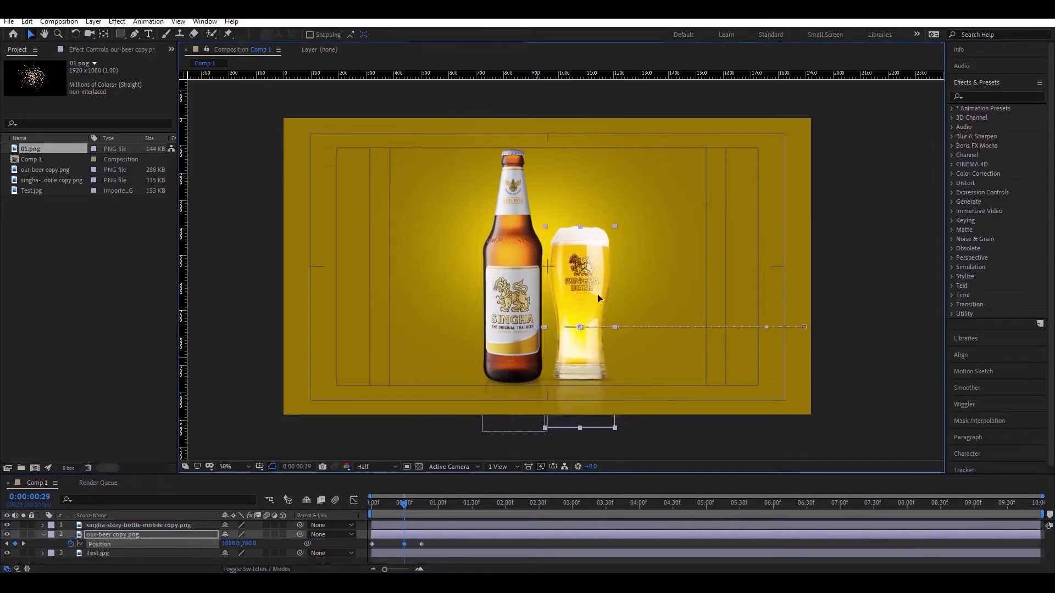
pyautogui.click(421, 544)
pyautogui.press('Delete')
# Keyframe a small leftward overshoot of the glass and its return to the right, and preview the motion
pyautogui.click(403, 504)
pyautogui.moveTo(403, 505); pyautogui.dragTo(405, 504)
pyautogui.moveTo(574, 300)
pyautogui.mouseDown()
pyautogui.moveTo(558, 300)
pyautogui.moveTo(567, 300)
pyautogui.mouseUp()
pyautogui.moveTo(403, 505); pyautogui.dragTo(422, 505)
pyautogui.moveTo(574, 300); pyautogui.dragTo(580, 300)
pyautogui.moveTo(422, 505); pyautogui.dragTo(252, 511)
pyautogui.press('space')
pyautogui.press('space')
# Replace the glass's Position keyframe near frame 29 with an overshoot keyframe at frame 25 and preview it
pyautogui.moveTo(421, 504); pyautogui.dragTo(400, 510)
pyautogui.click(404, 544)
pyautogui.press('Delete')
pyautogui.moveTo(598, 296); pyautogui.dragTo(555, 306)
pyautogui.press('space')
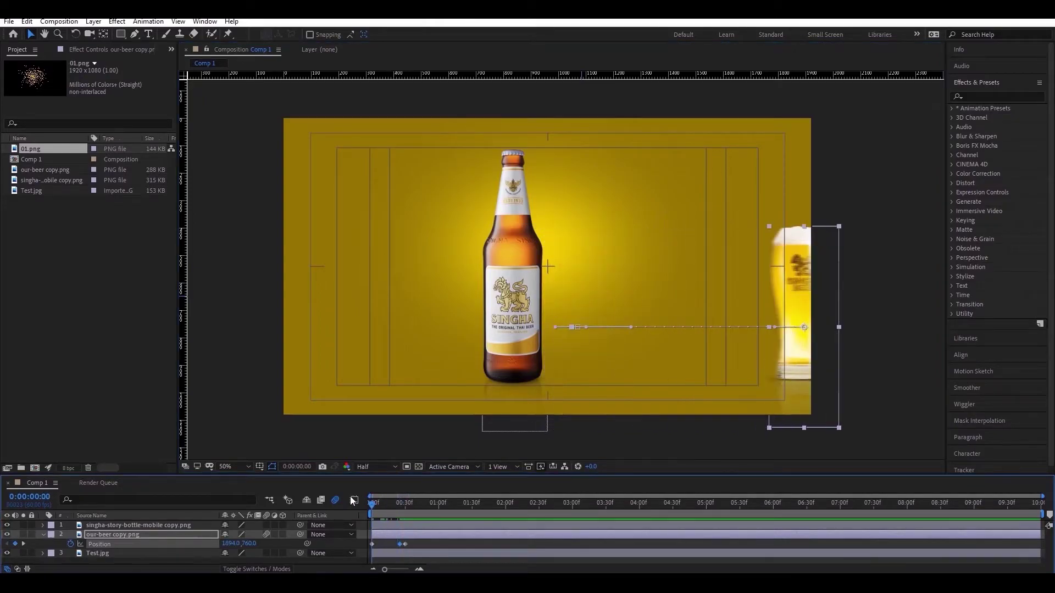
# Move the glass's last Position keyframe to frame 36 and preview the slide several times
pyautogui.click(384, 506)
pyautogui.moveTo(384, 506); pyautogui.dragTo(405, 508)
pyautogui.moveTo(405, 544); pyautogui.dragTo(412, 544)
pyautogui.press('space')
pyautogui.moveTo(403, 505)
pyautogui.mouseDown()
pyautogui.moveTo(367, 495)
pyautogui.moveTo(411, 511)
pyautogui.mouseUp()
pyautogui.press('space')
pyautogui.press('space')
pyautogui.press('space')
pyautogui.press('space')
pyautogui.press('space')
pyautogui.press('pagedown')
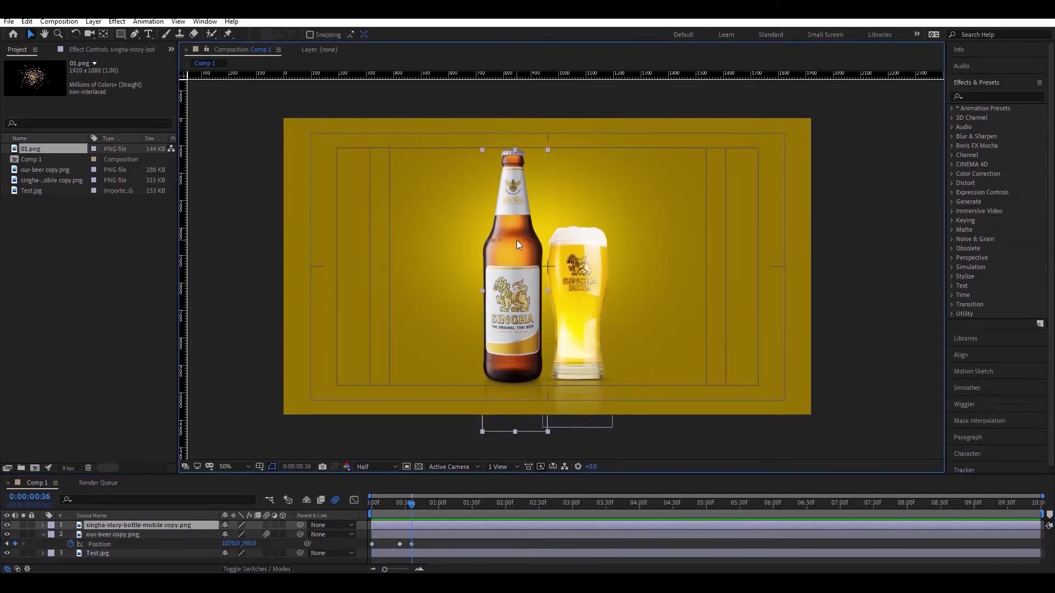
# Examine the glass's Position curve in the Graph Editor and preview the slide's timing
pyautogui.click(354, 499)
pyautogui.moveTo(384, 570); pyautogui.dragTo(400, 570)
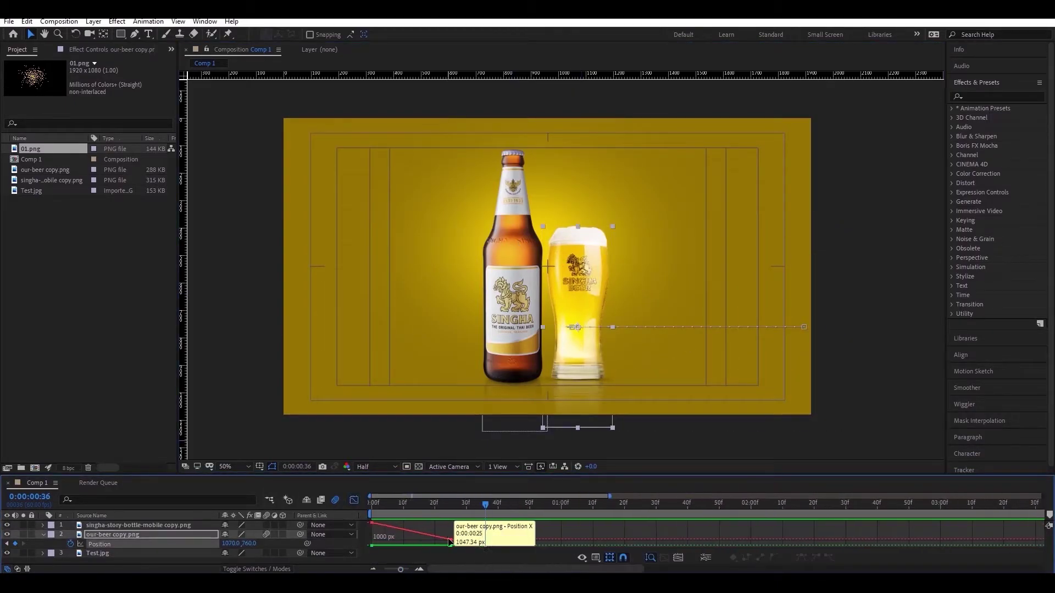
pyautogui.moveTo(485, 505); pyautogui.dragTo(288, 511)
pyautogui.press('space')
pyautogui.moveTo(401, 570); pyautogui.dragTo(385, 571)
pyautogui.moveTo(379, 504); pyautogui.dragTo(271, 499)
pyautogui.press('space')
# Shift the glass's middle Position keyframe earlier in the Graph Editor, to about frame 18, and preview the slide
pyautogui.click(401, 505)
pyautogui.moveTo(401, 525); pyautogui.dragTo(391, 546)
pyautogui.moveTo(402, 505); pyautogui.dragTo(276, 505)
pyautogui.press('space')
pyautogui.press('space')
pyautogui.click(354, 501)
pyautogui.click(354, 501)
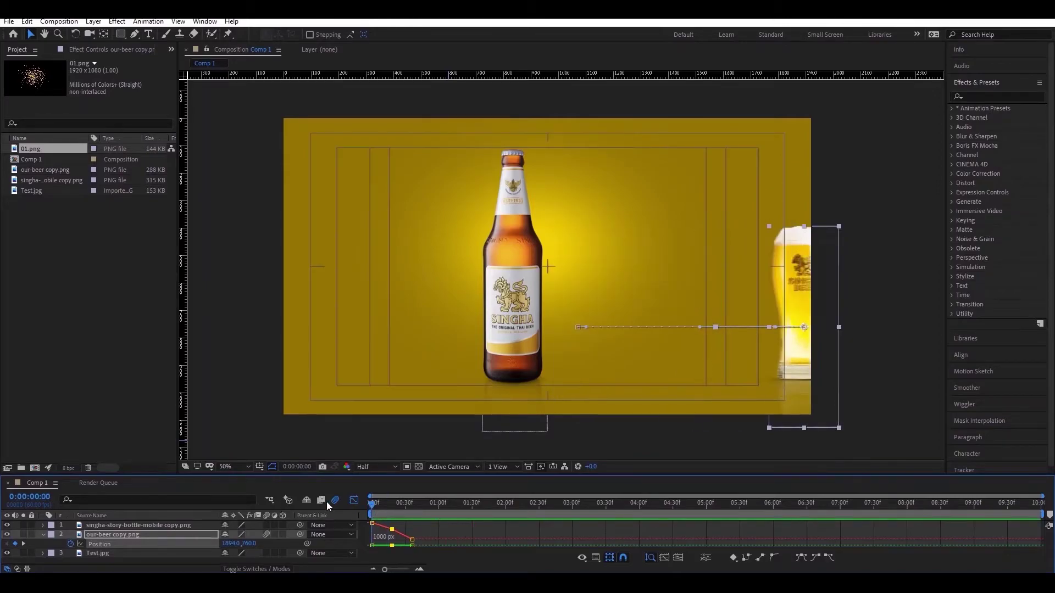
pyautogui.press('space')
pyautogui.click(675, 559)
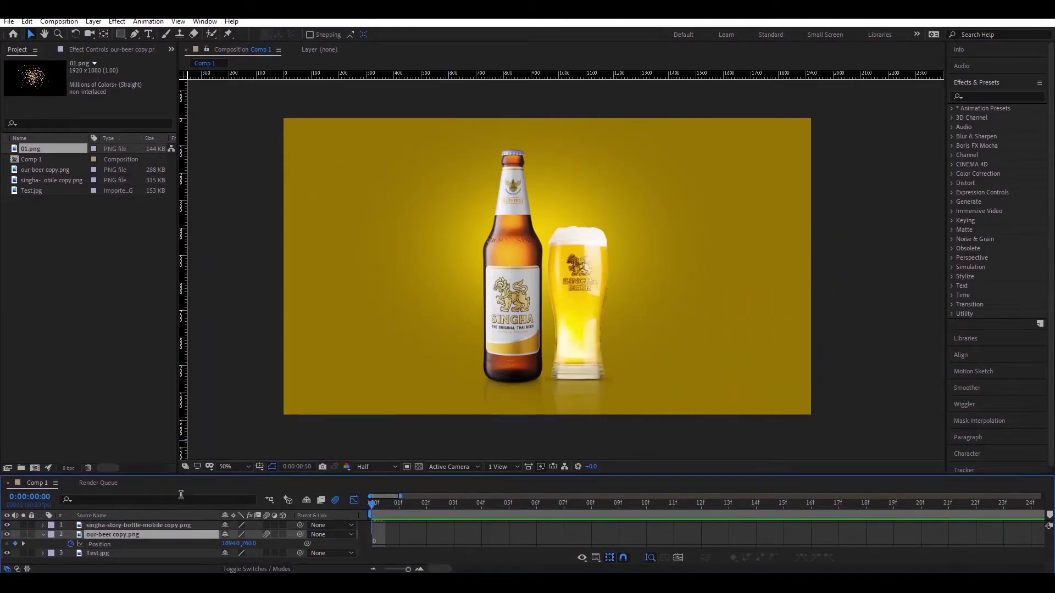
# Collapse the glass layer's Position property and select the bottle layer
pyautogui.click(169, 524)
pyautogui.click(128, 552)
pyautogui.click(151, 533)
pyautogui.click(43, 534)
pyautogui.click(137, 524)
pyautogui.click(609, 556)
pyautogui.click(611, 558)
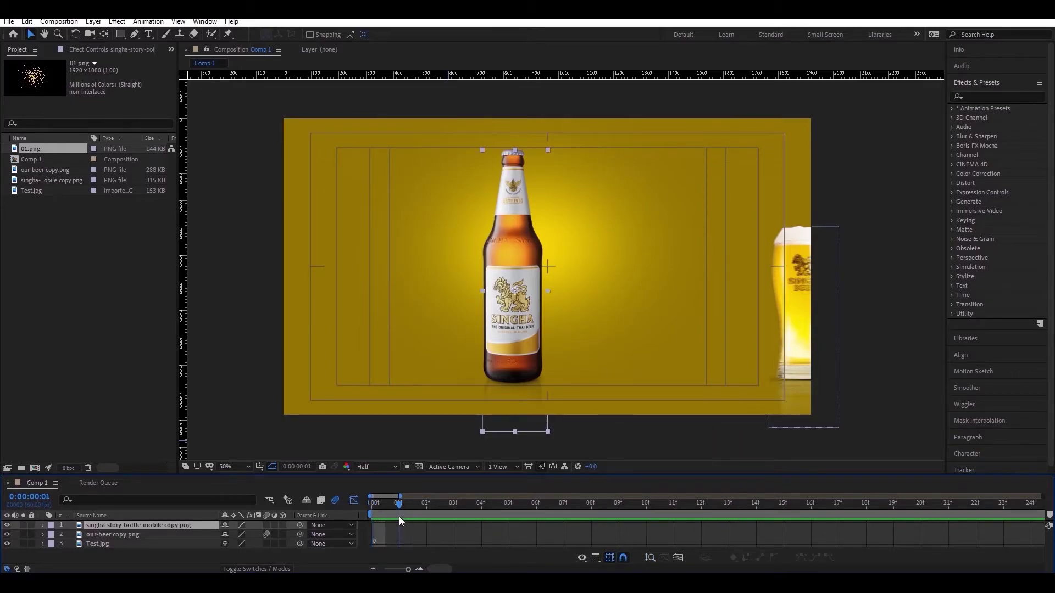
# Show the composition's full duration in the timeline, select the glass layer and preview its slide
pyautogui.click(420, 516)
pyautogui.moveTo(400, 496); pyautogui.dragTo(1042, 496)
pyautogui.press('space')
pyautogui.moveTo(381, 506); pyautogui.dragTo(1040, 512)
pyautogui.moveTo(966, 515); pyautogui.dragTo(411, 509)
pyautogui.click(113, 535)
pyautogui.press('space')
pyautogui.press('space')
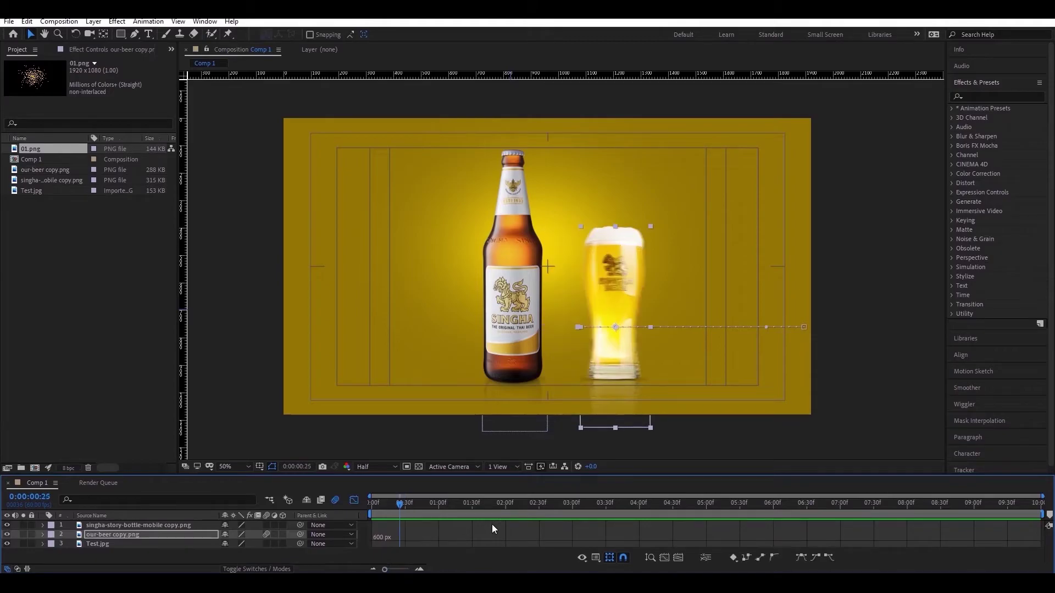
# Show the glass's Position keyframes in the layer timeline and preview the slide
pyautogui.click(354, 501)
pyautogui.press('p')
pyautogui.press('pagedown')
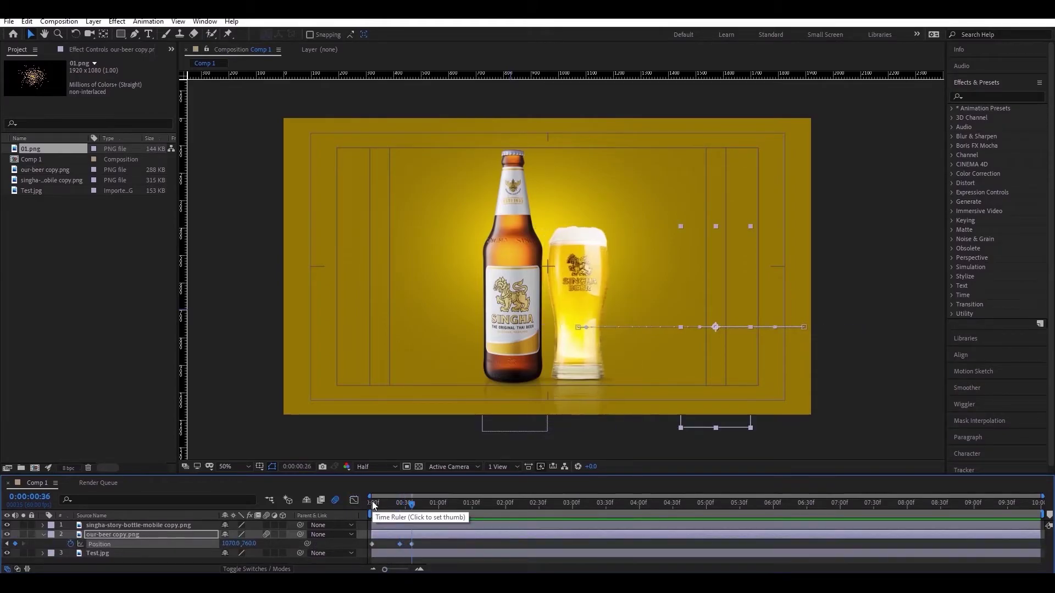
pyautogui.press('space')
pyautogui.moveTo(401, 504); pyautogui.dragTo(223, 506)
pyautogui.press('space')
# Try changing the interpolation of the glass's Position keyframes and preview the slide repeatedly
pyautogui.moveTo(396, 503); pyautogui.dragTo(401, 504)
pyautogui.keyDown('ctrl'); pyautogui.click(412, 545); pyautogui.keyUp('ctrl')
pyautogui.press('space')
pyautogui.press('space')
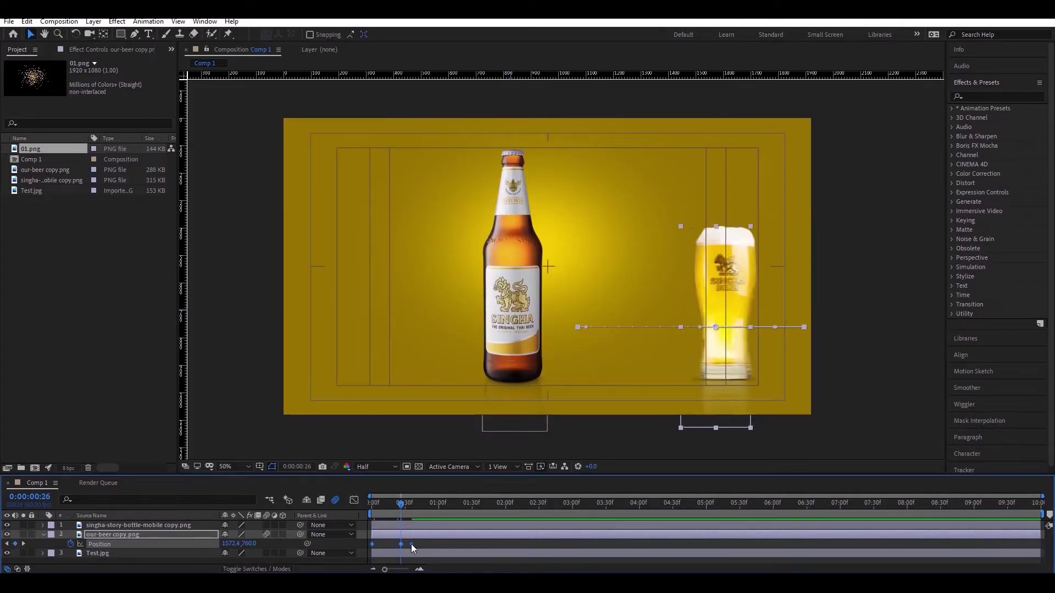
pyautogui.press('space')
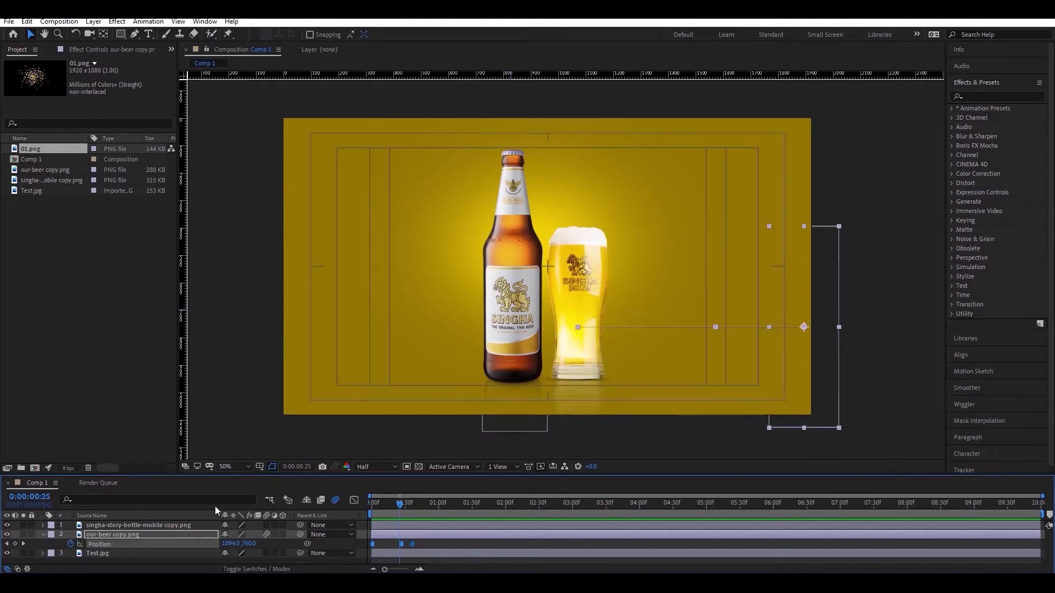
pyautogui.press('space')
pyautogui.click(288, 499)
pyautogui.click(282, 535)
pyautogui.press('Home')
pyautogui.press('space')
pyautogui.moveTo(391, 506); pyautogui.dragTo(417, 515)
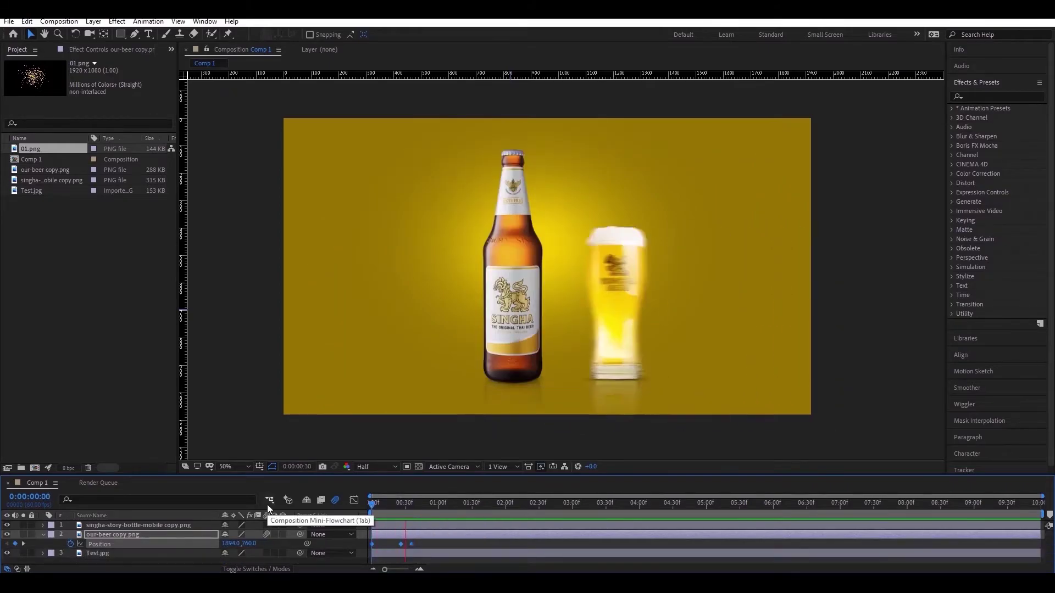
# Undo the latest changes to the glass's Position keyframes and preview the slide
pyautogui.hotkey('ctrl', 'z')
pyautogui.hotkey('ctrl', 'z')
pyautogui.hotkey('ctrl', 'z')
pyautogui.hotkey('ctrl', 'z')
pyautogui.press('Home')
pyautogui.press('space')
pyautogui.press('space')
# Keyframe the bottle's Position for a slide resting at frame 36, with the bottle shifted slightly right at frame 25
pyautogui.click(362, 524)
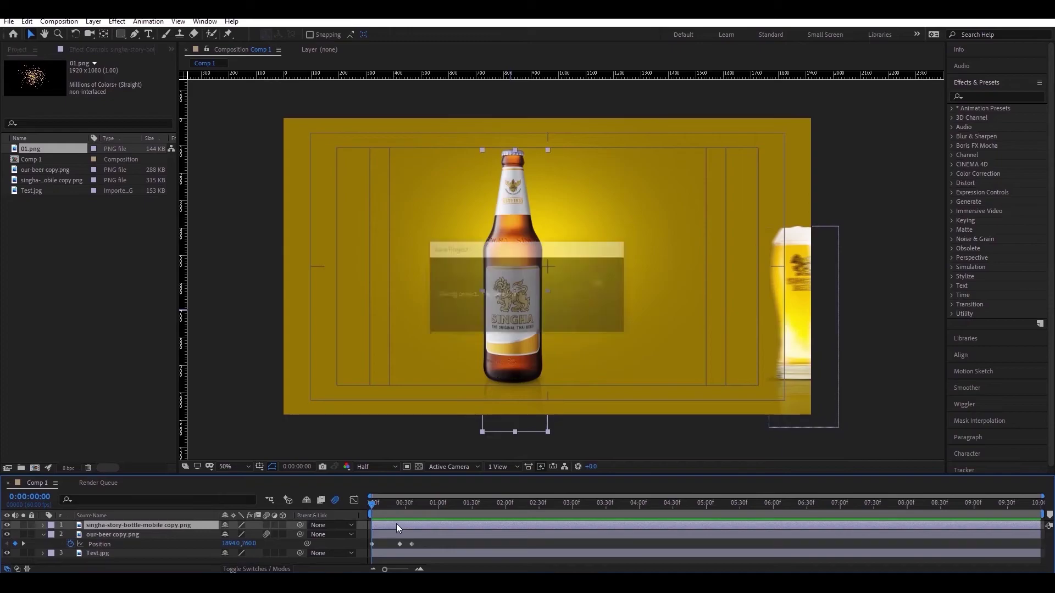
pyautogui.press('p')
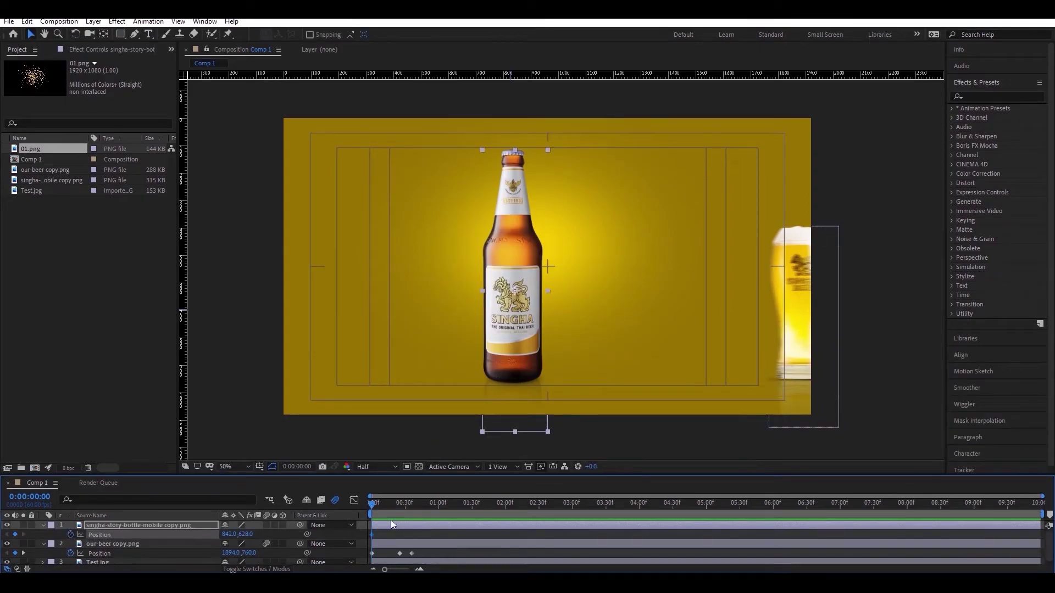
pyautogui.click(400, 508)
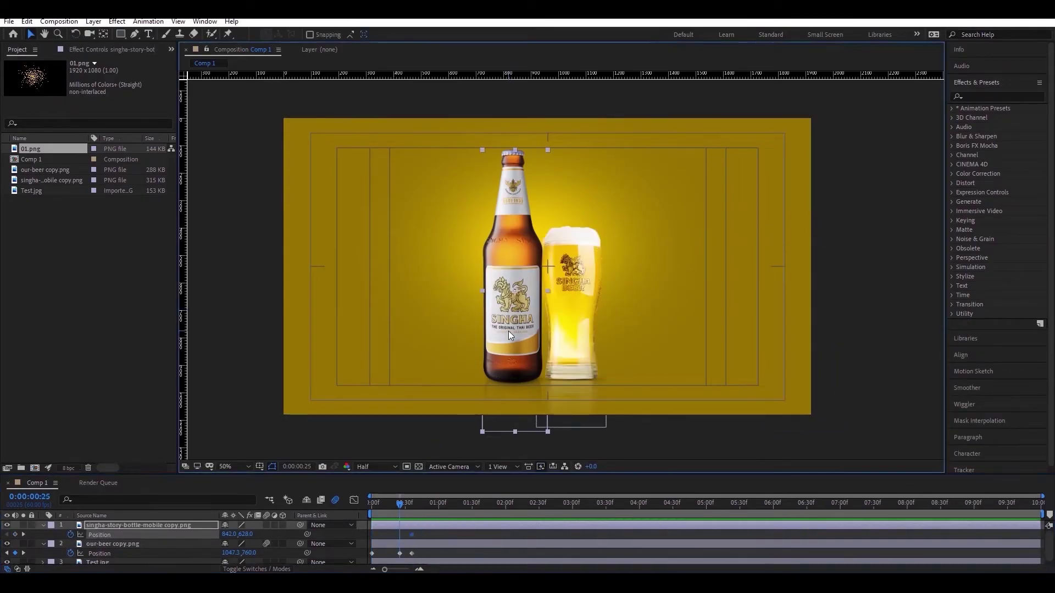
pyautogui.moveTo(509, 330); pyautogui.dragTo(514, 327)
# Move the bottle to the canvas's left edge at frame 0, Position 18, 628, and preview its slide
pyautogui.moveTo(400, 509); pyautogui.dragTo(371, 509)
pyautogui.moveTo(515, 325); pyautogui.dragTo(285, 325)
pyautogui.press('space')
pyautogui.click(372, 508)
pyautogui.press('space')
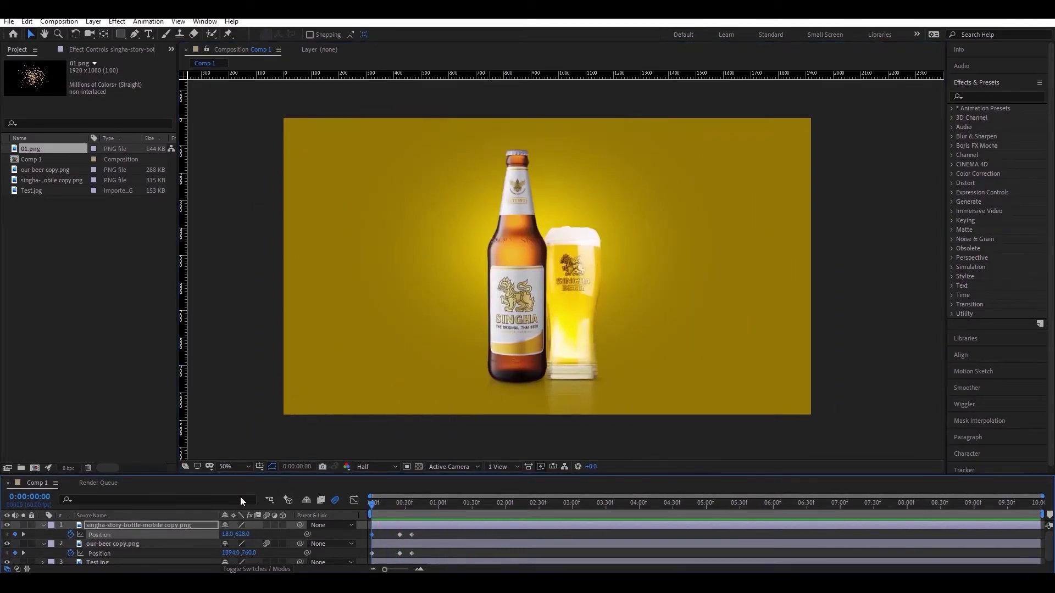
# Shift the bottle slightly left at its frame 25 Position keyframe and preview both slides
pyautogui.moveTo(373, 508); pyautogui.dragTo(400, 509)
pyautogui.moveTo(512, 324); pyautogui.dragTo(504, 324)
pyautogui.moveTo(400, 505); pyautogui.dragTo(371, 506)
pyautogui.press('space')
pyautogui.click(372, 507)
pyautogui.press('space')
pyautogui.press('space')
# Shift the glass slightly away from the bottle at its frame 25 Position keyframe and preview both slides
pyautogui.click(569, 306)
pyautogui.press('Home')
pyautogui.press('space')
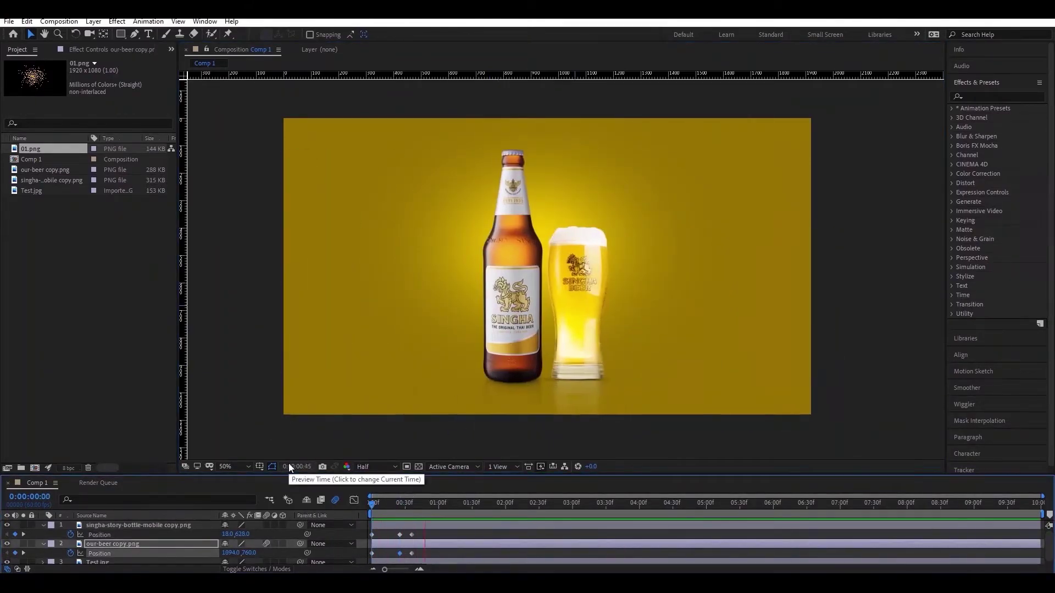
# Import 01.png from its folder and place it in the composition directly above the Test.jpg background layer
pyautogui.hotkey('alt', 'Tab')
pyautogui.hotkey('alt', 'Tab')
pyautogui.moveTo(330, 201); pyautogui.dragTo(158, 518)
pyautogui.hotkey('alt', 'Tab')
pyautogui.moveTo(320, 192); pyautogui.dragTo(612, 209)
pyautogui.hotkey('ctrl', 'shift', '[')
pyautogui.hotkey('ctrl', ']')
# Start the 01.png layer at about frame 26 and keyframe its Scale at that point
pyautogui.moveTo(811, 267)
pyautogui.mouseDown()
pyautogui.moveTo(881, 262)
pyautogui.moveTo(810, 265)
pyautogui.mouseUp()
pyautogui.moveTo(372, 552); pyautogui.dragTo(399, 554)
pyautogui.moveTo(371, 503); pyautogui.dragTo(400, 503)
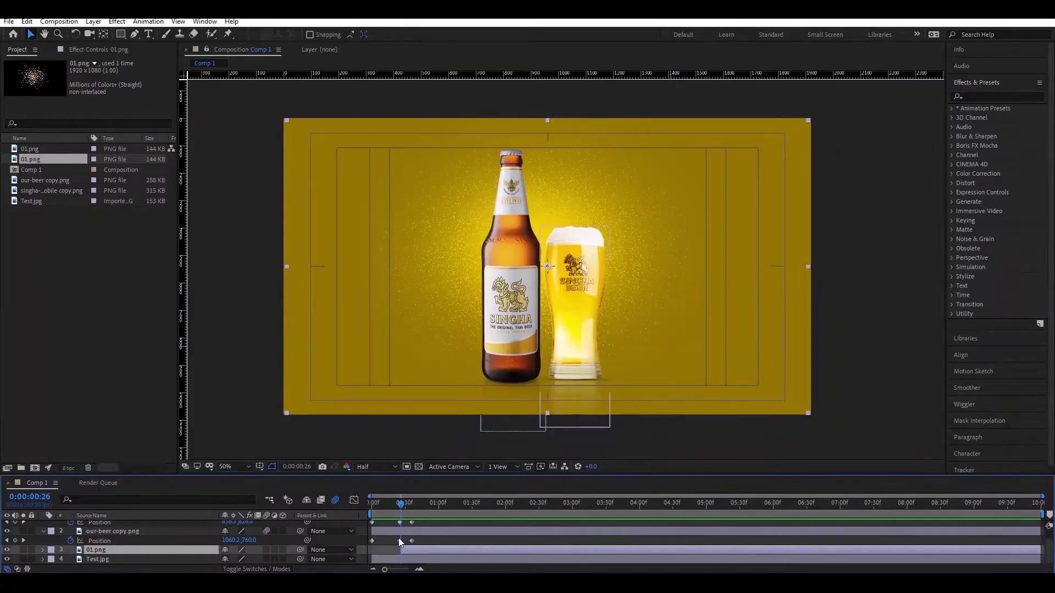
pyautogui.press('s')
pyautogui.moveTo(427, 551); pyautogui.dragTo(400, 556)
# Enlarge the 01.png particles to a Scale of 140.2% at about 2 seconds
pyautogui.moveTo(400, 504); pyautogui.dragTo(507, 501)
pyautogui.moveTo(808, 266); pyautogui.dragTo(917, 268)
pyautogui.press('End')
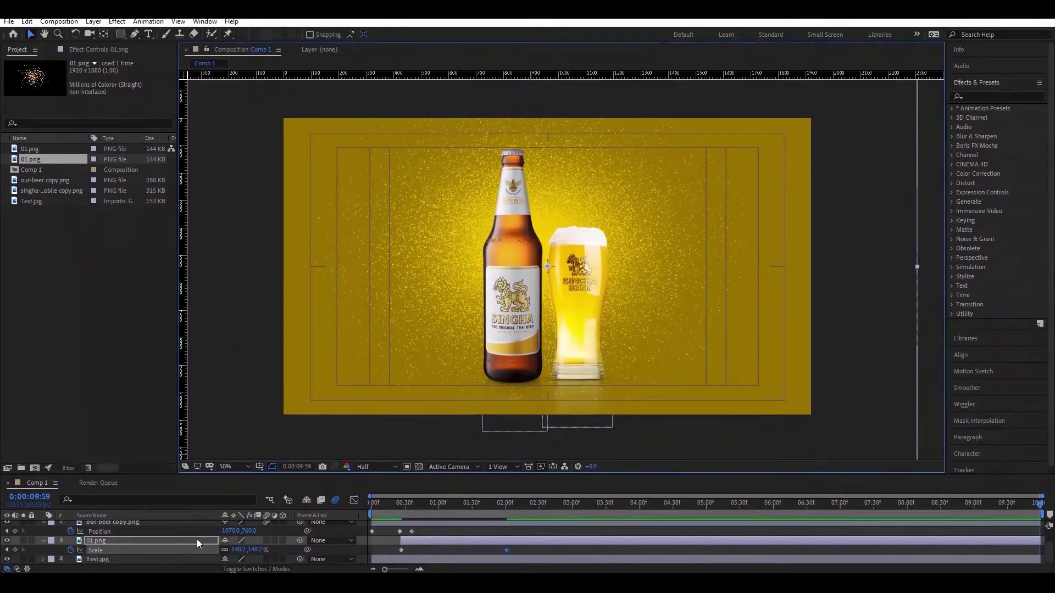
# Try the 01.png layer at 50% Opacity and preview the particle burst
pyautogui.click(197, 540)
pyautogui.press('t')
pyautogui.press('Return')
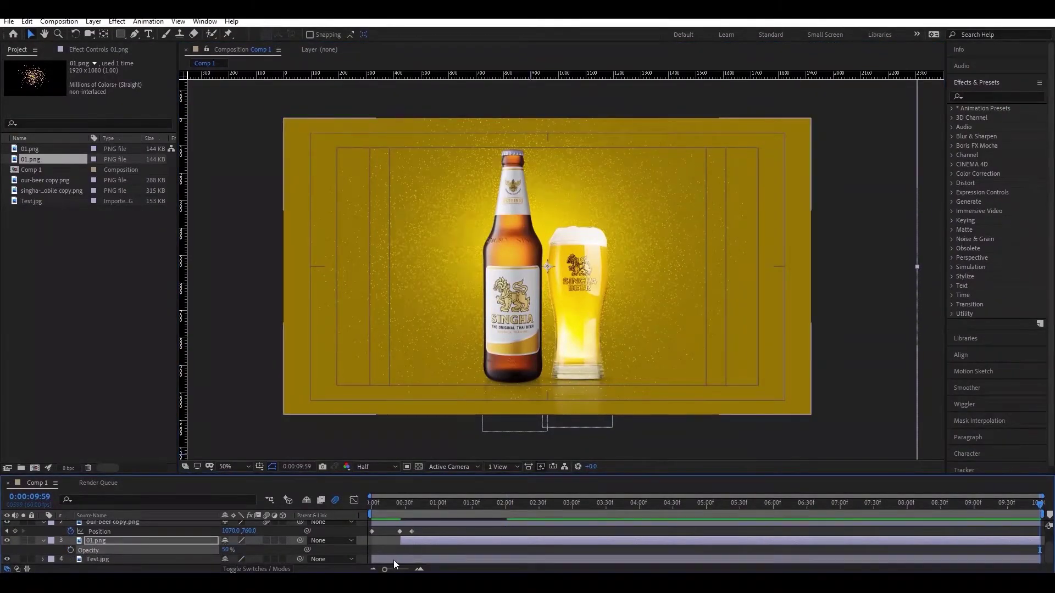
pyautogui.click(920, 287)
pyautogui.click(471, 502)
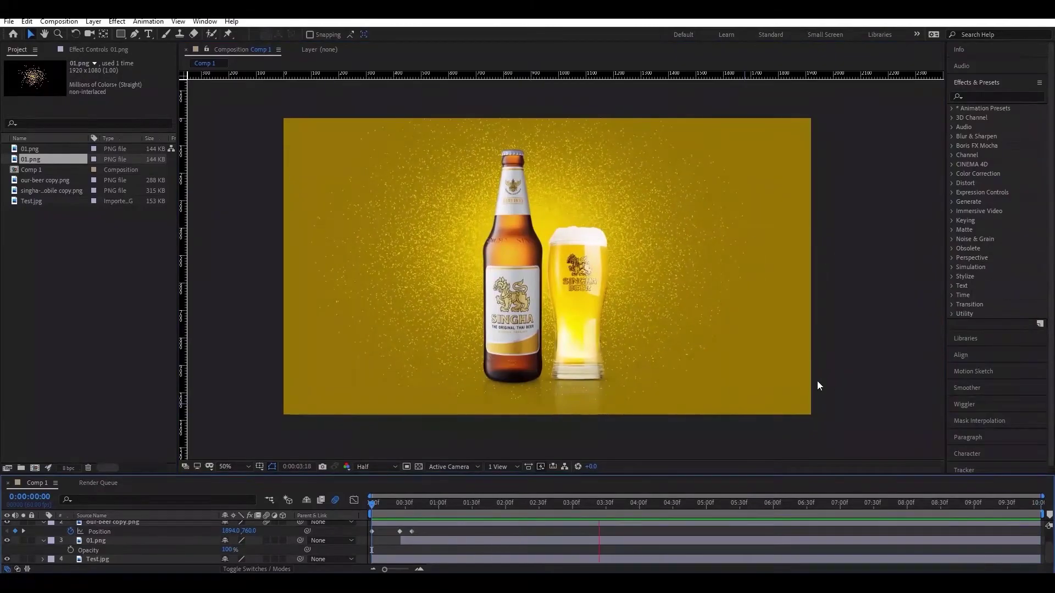
# Move the 01.png layer's ending Scale keyframe earlier and preview the faster particle burst
pyautogui.click(414, 509)
pyautogui.click(444, 542)
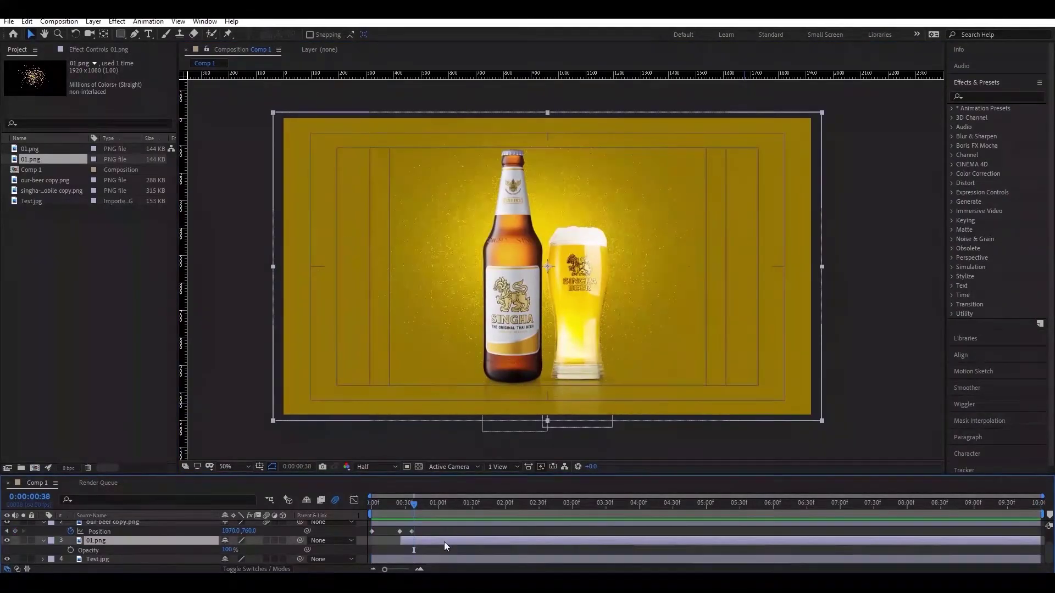
pyautogui.press('p')
pyautogui.press('s')
pyautogui.moveTo(506, 550); pyautogui.dragTo(415, 555)
pyautogui.moveTo(414, 504); pyautogui.dragTo(200, 487)
pyautogui.press('space')
pyautogui.press('space')
# Trim the 01.png layer to end at about frame 46, keyframe an Opacity fade-out over its last frames, and preview
pyautogui.moveTo(373, 504); pyautogui.dragTo(404, 513)
pyautogui.moveTo(404, 549); pyautogui.dragTo(409, 551)
pyautogui.moveTo(1040, 541); pyautogui.dragTo(416, 551)
pyautogui.press('t')
pyautogui.moveTo(416, 514); pyautogui.dragTo(424, 525)
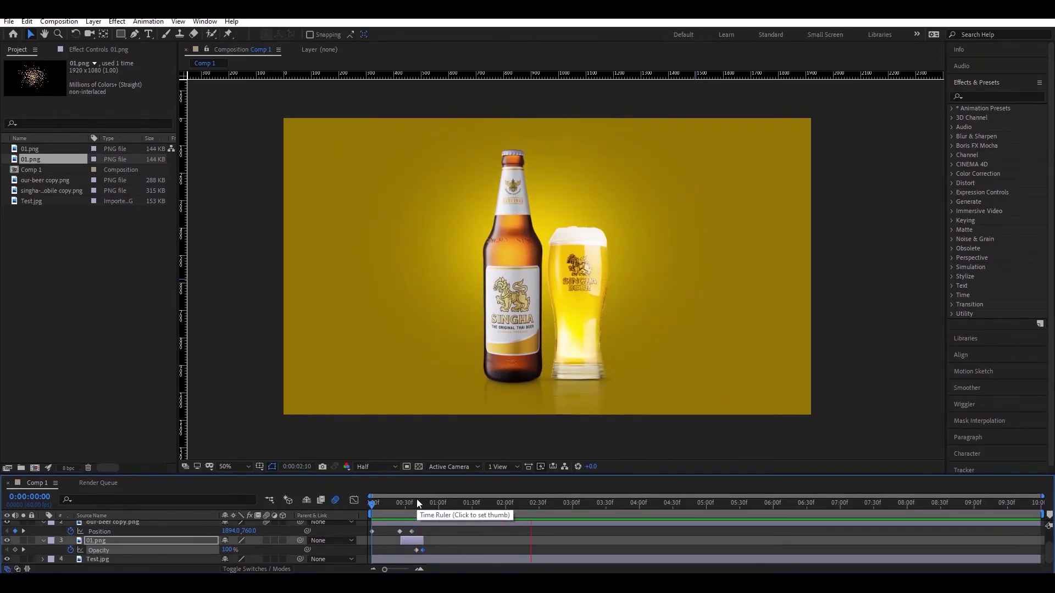
pyautogui.press('space')
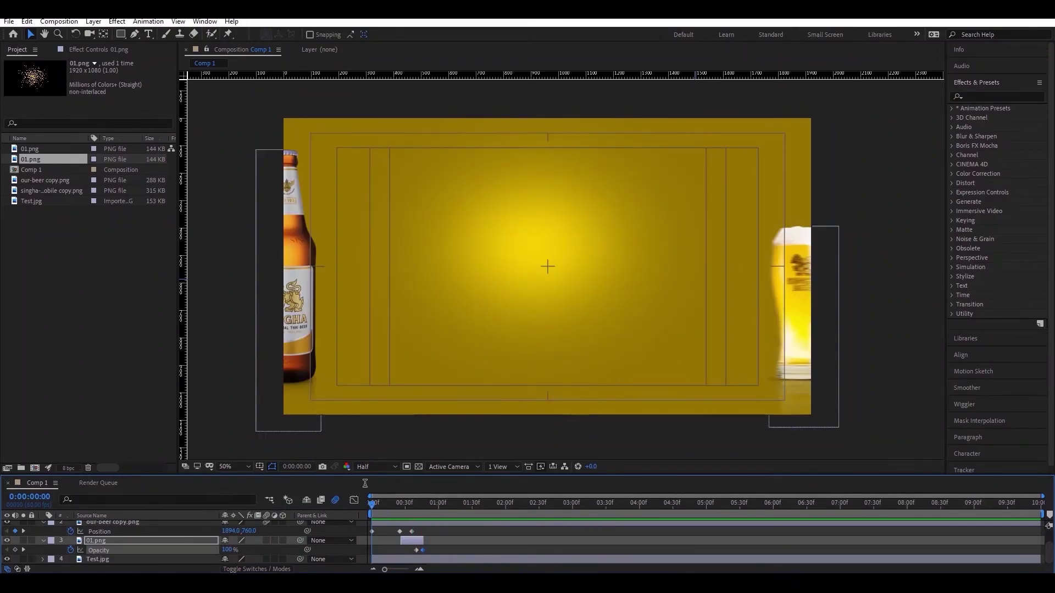
pyautogui.press('space')
# Delete the 01.png particle layer from the composition and preview the bottle and glass animation from the start
pyautogui.click(416, 512)
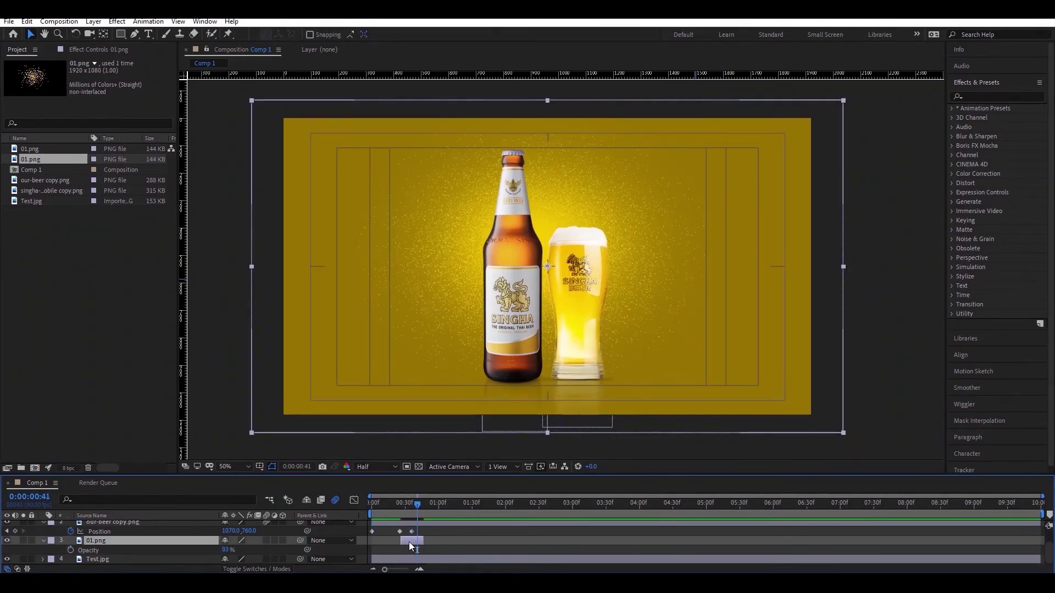
pyautogui.press('Delete')
pyautogui.moveTo(418, 505); pyautogui.dragTo(160, 515)
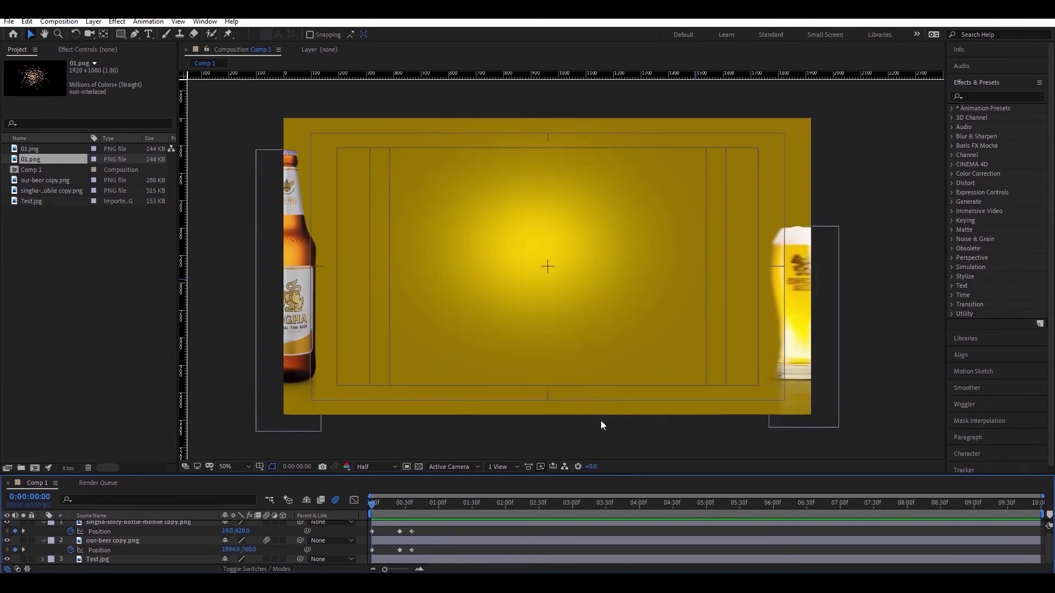
pyautogui.press('space')
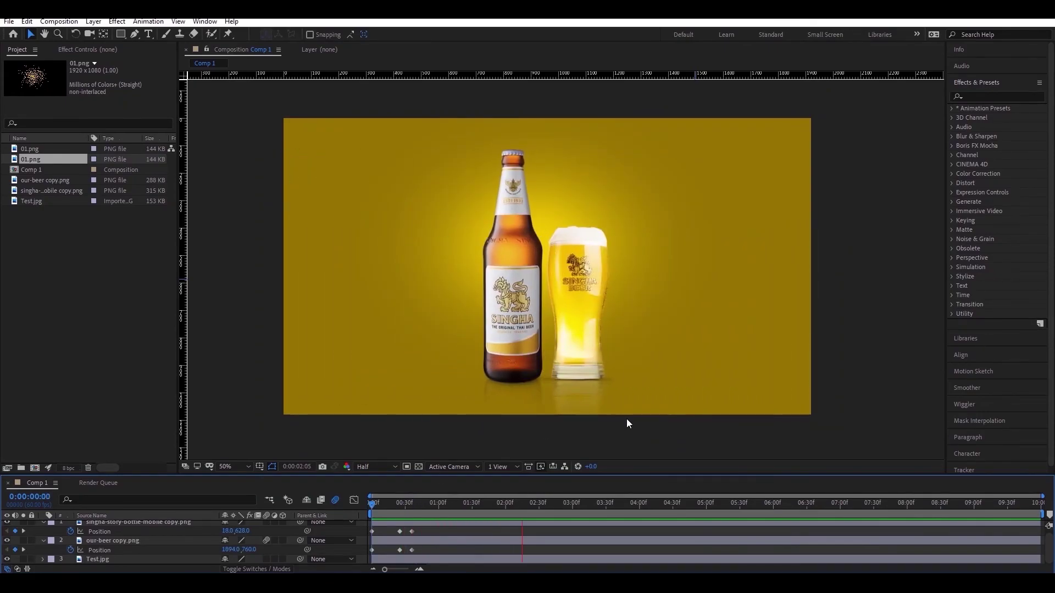